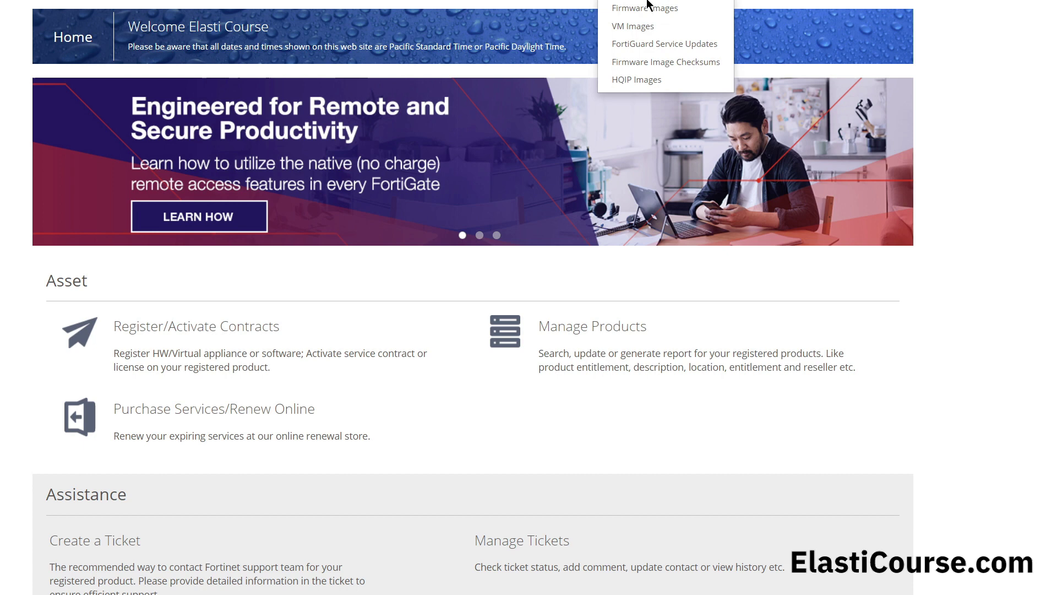
Download the FortiGate 6.4.0 new-deployment KVM image FGT_VM64_KVM-v6-build1579-FORTINET.out.kvm.zip.
left_click(658, 28)
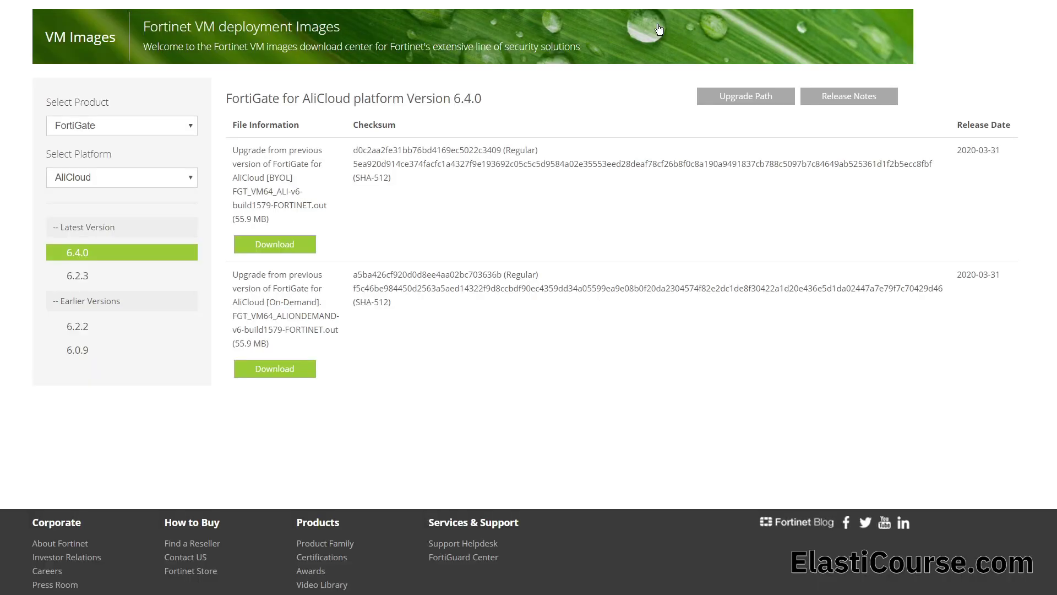
left_click(137, 177)
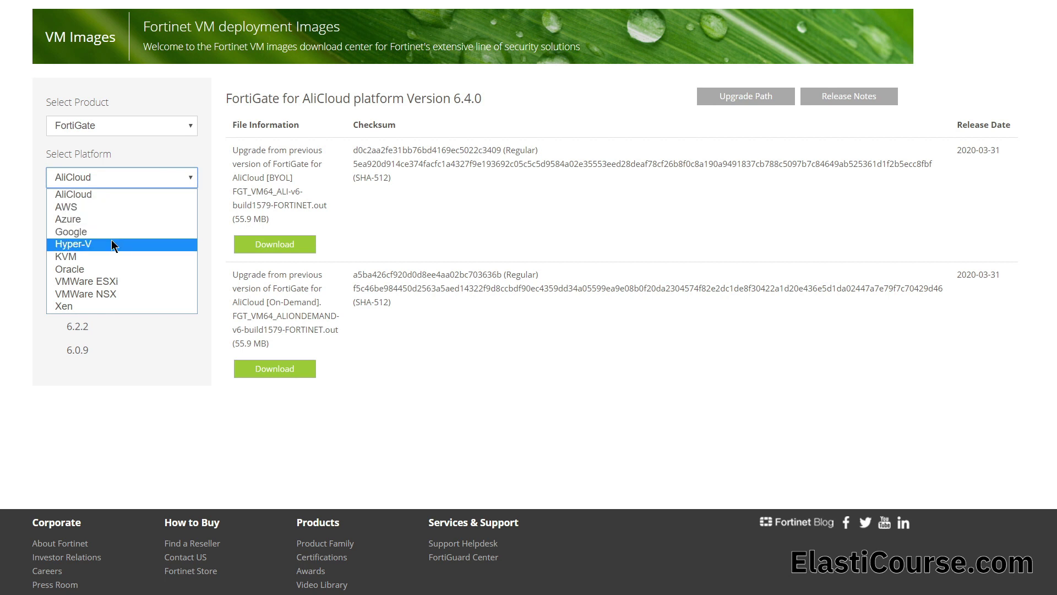
left_click(104, 257)
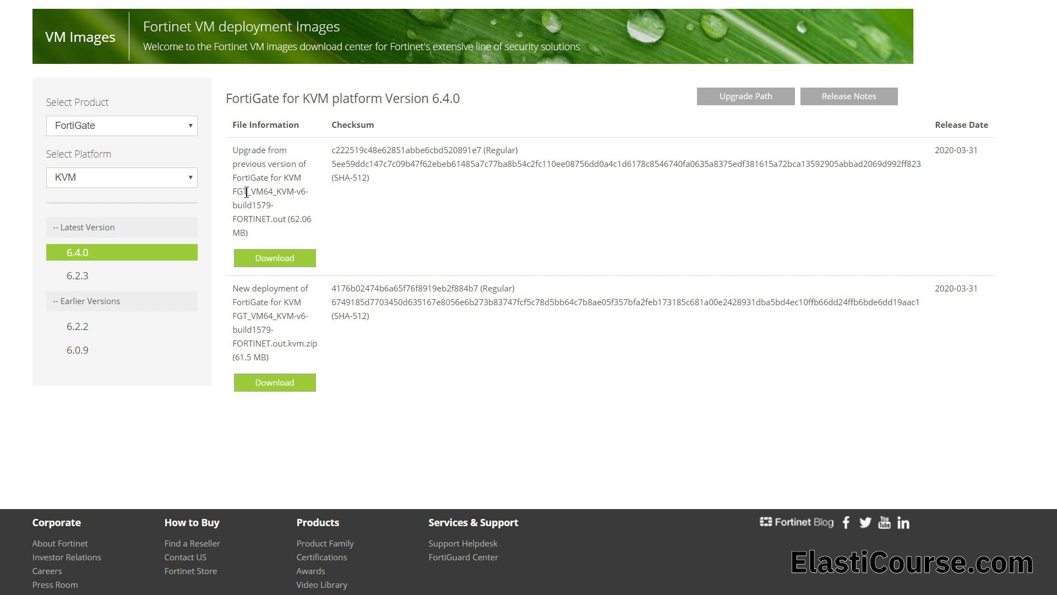
left_click(285, 389)
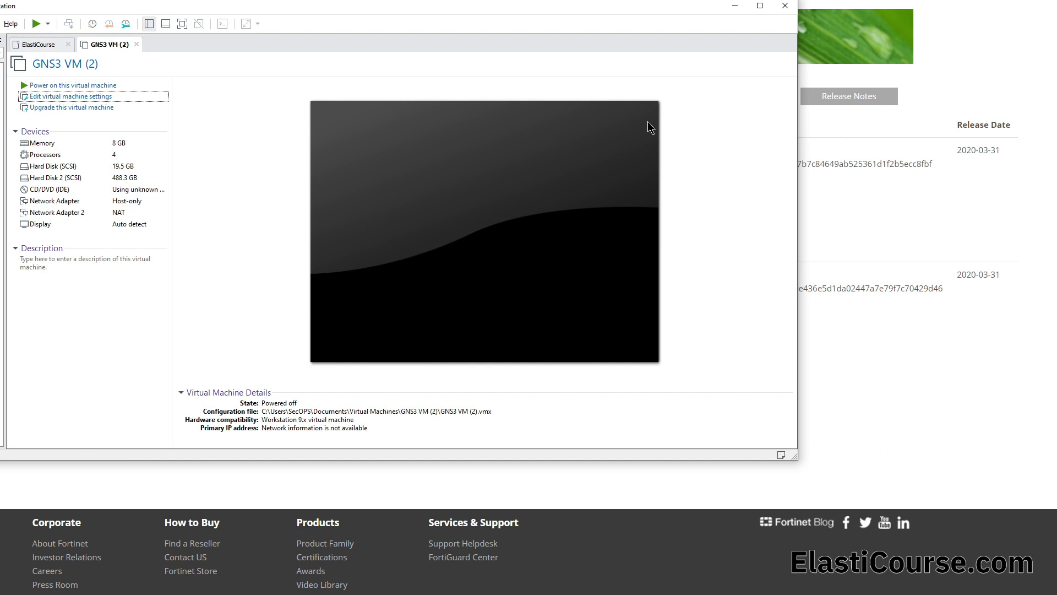
Enable Intel VT-x/EPT virtualization in the GNS3 VM's processor settings.
left_click(76, 100)
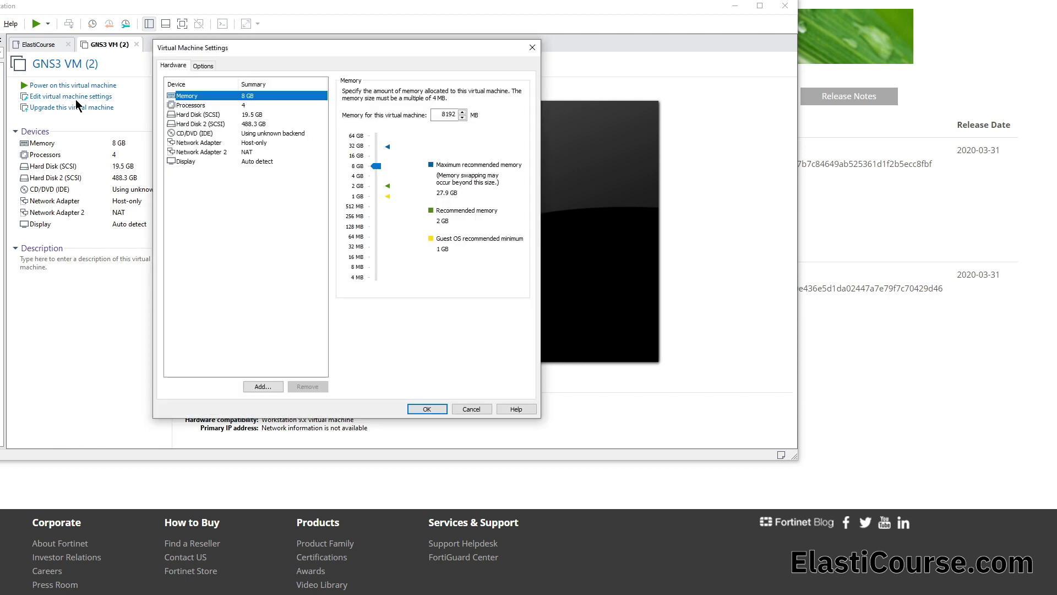
left_click(224, 106)
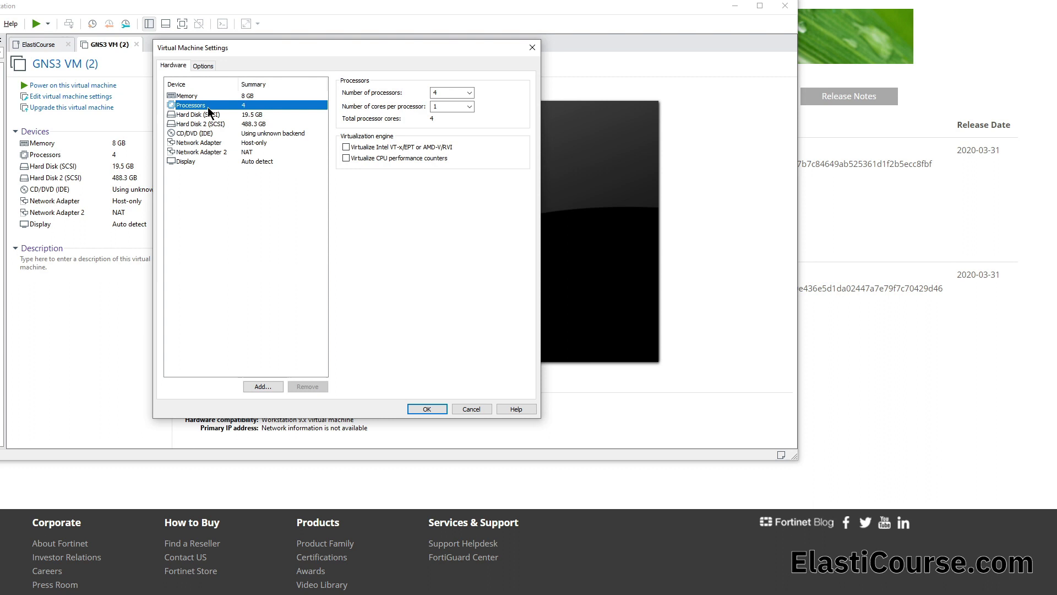
left_click(399, 149)
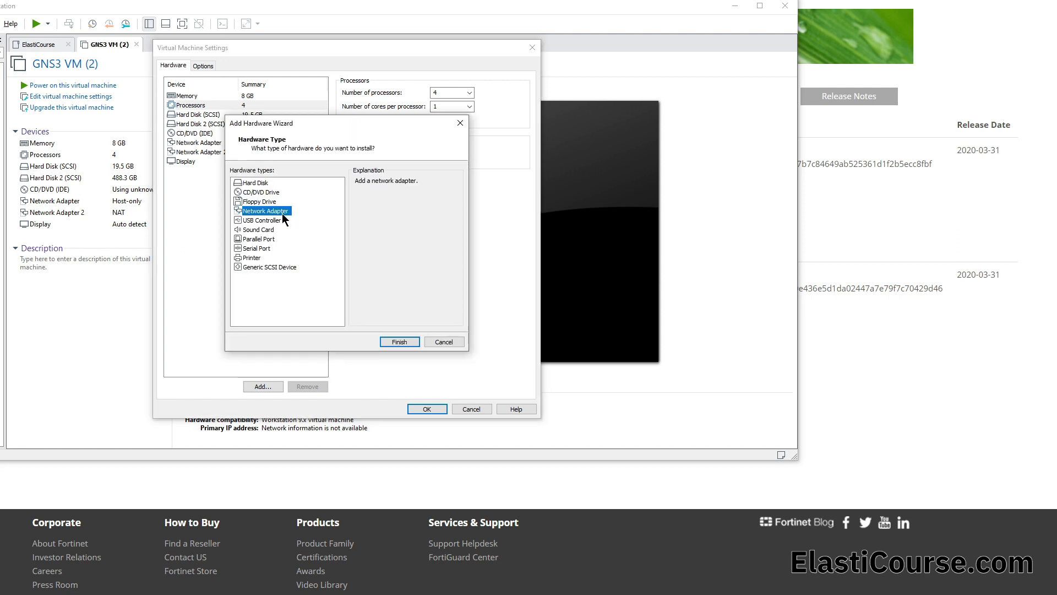
Add Network Adapter 3 as Bridged to the GNS3 VM and save its settings.
left_click(402, 341)
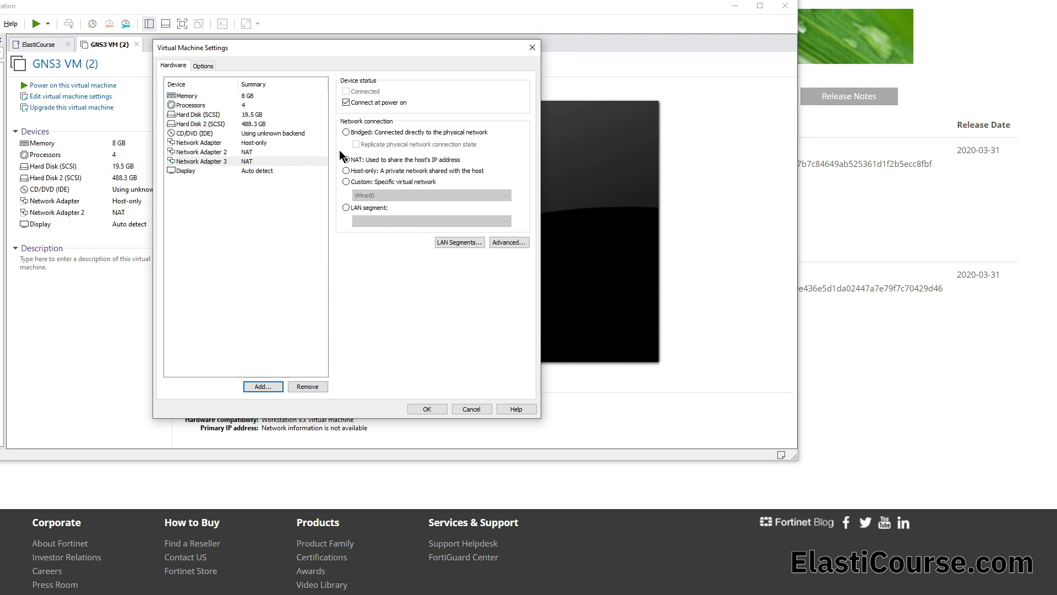
left_click(347, 132)
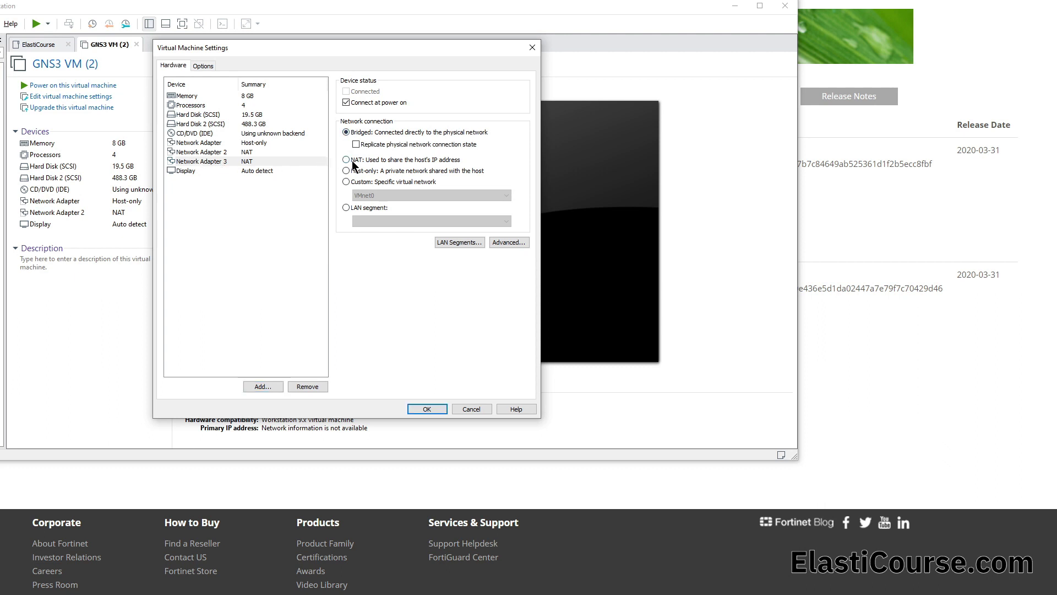
left_click(426, 409)
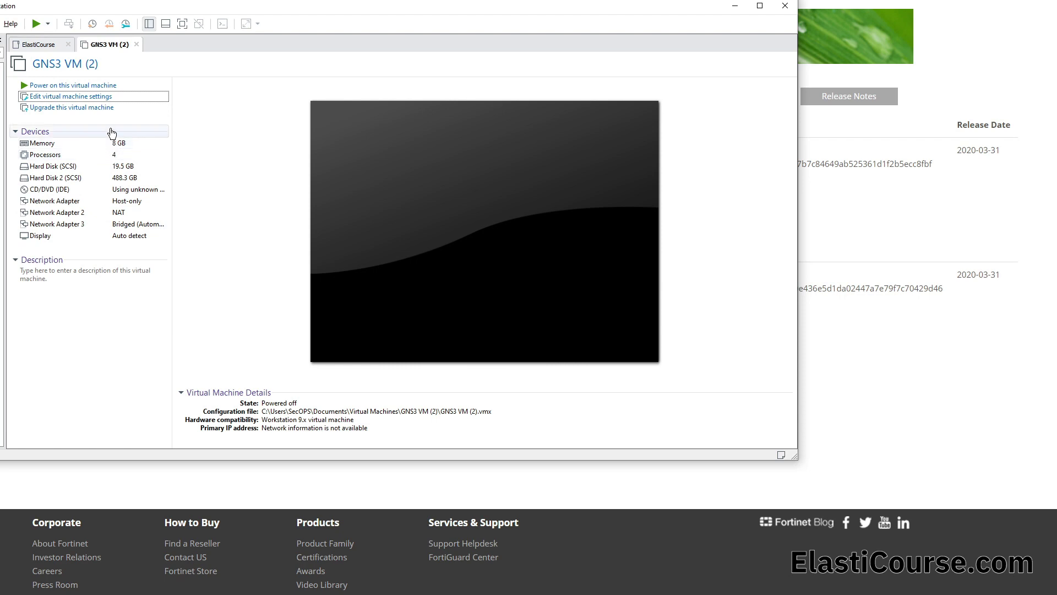
Power on the GNS3 VM in VMware Workstation.
left_click(109, 85)
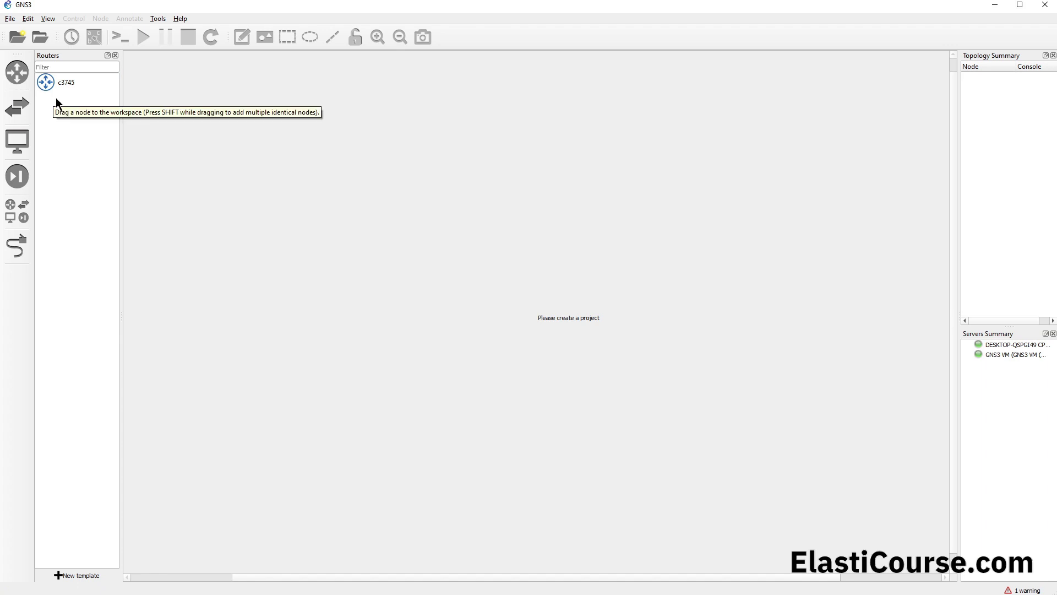
Start a new QEMU VM template from Preferences > QEMU VMs, run on the GNS3 VM.
left_click(25, 109)
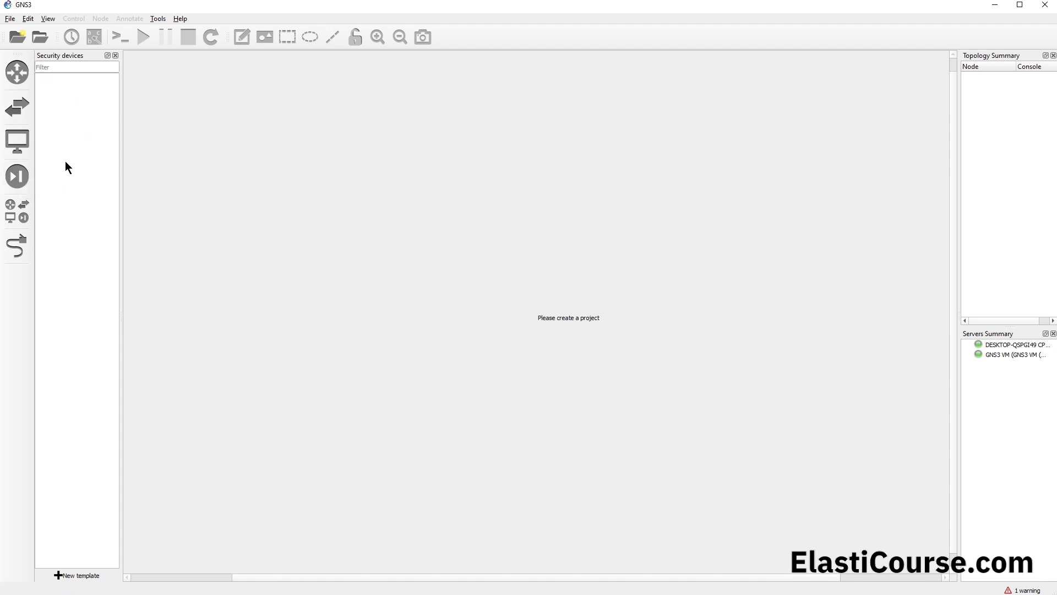
left_click(26, 19)
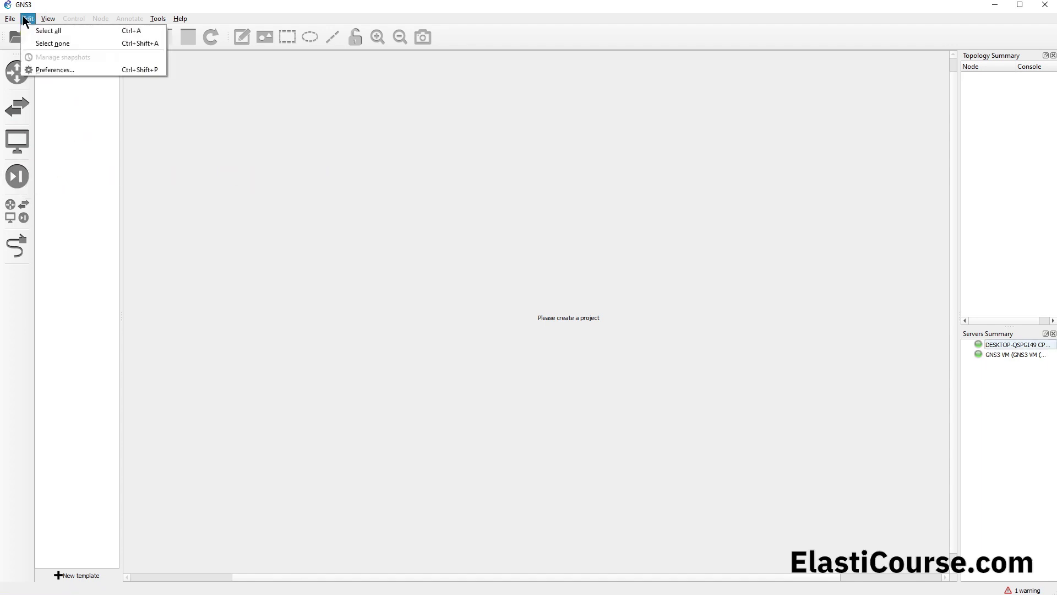
left_click(43, 67)
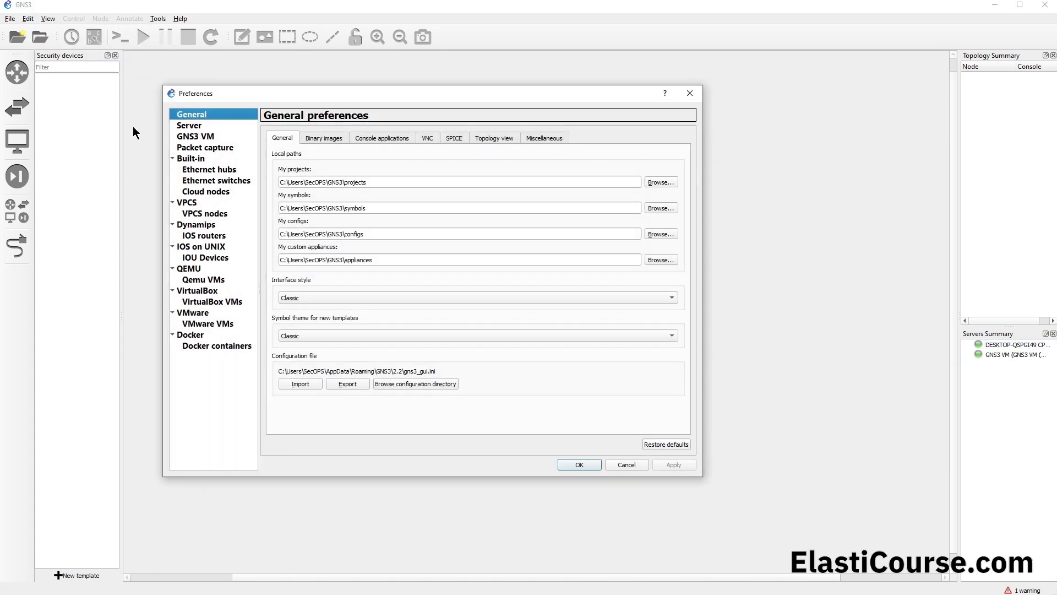
left_click(205, 280)
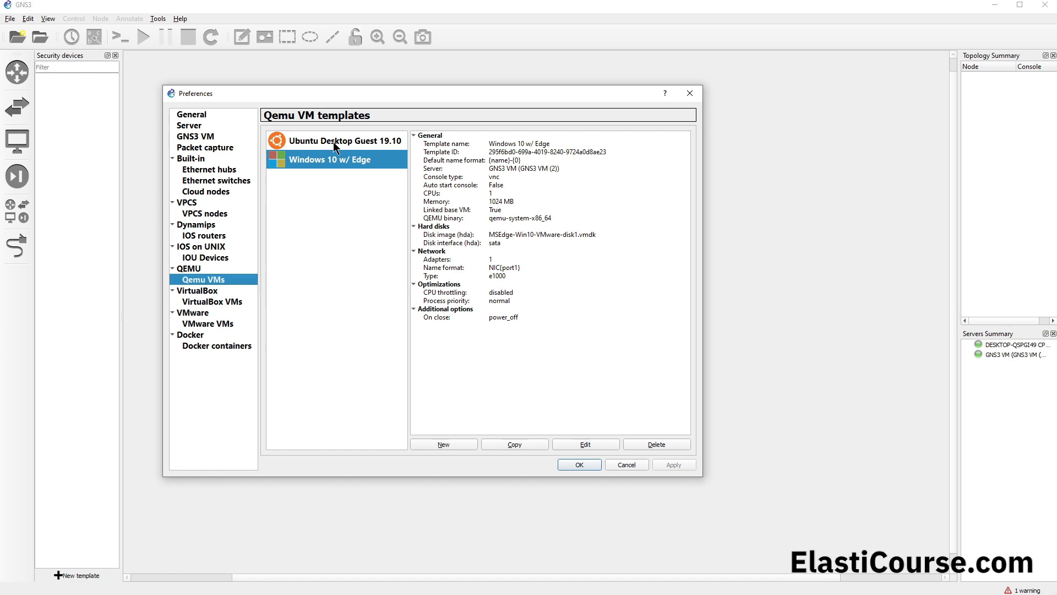
left_click(454, 443)
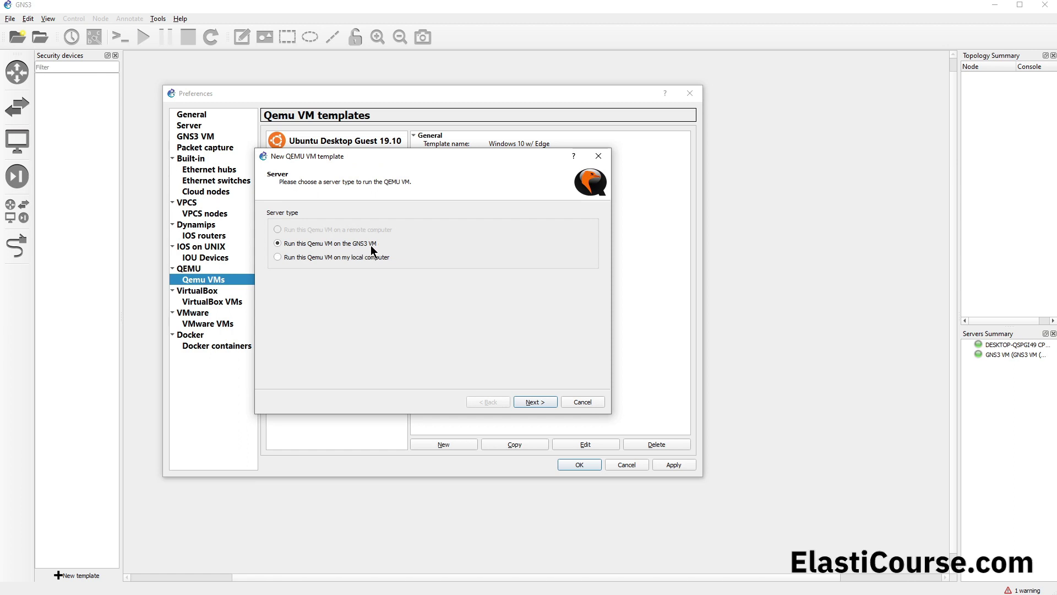
Create the Fortigate QEMU template with 1024 MB RAM, telnet console and fortios.qcow2 disk.
left_click(534, 402)
type("Fortigate")
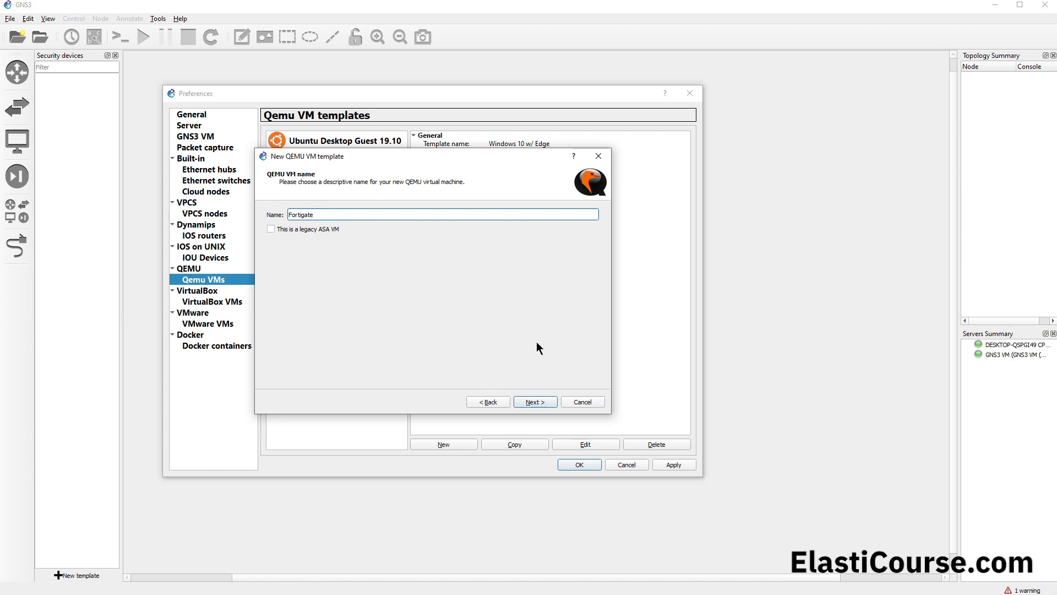
left_click(533, 401)
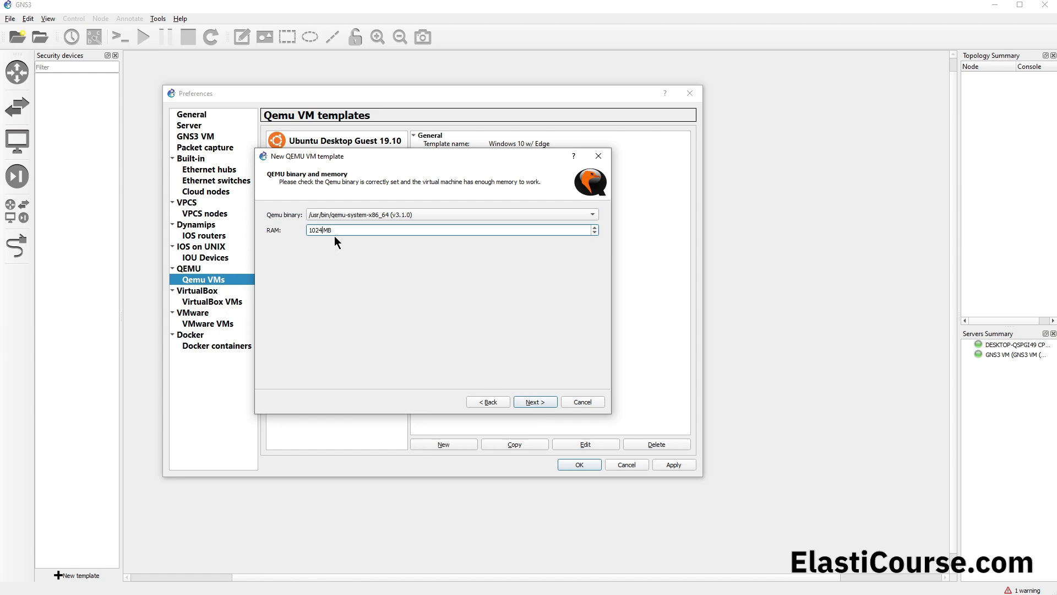
left_click(528, 403)
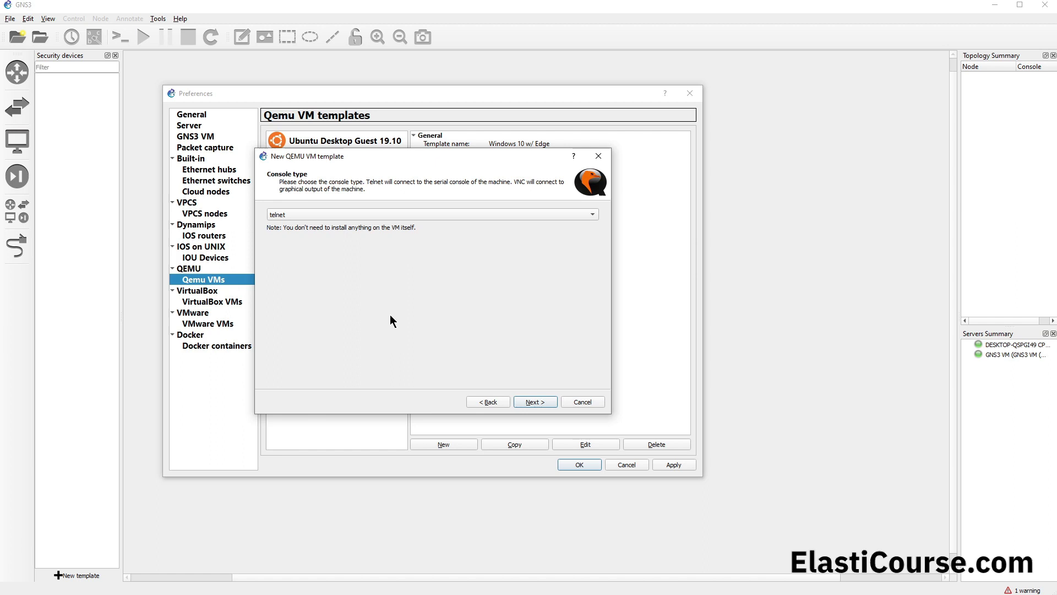
left_click(534, 402)
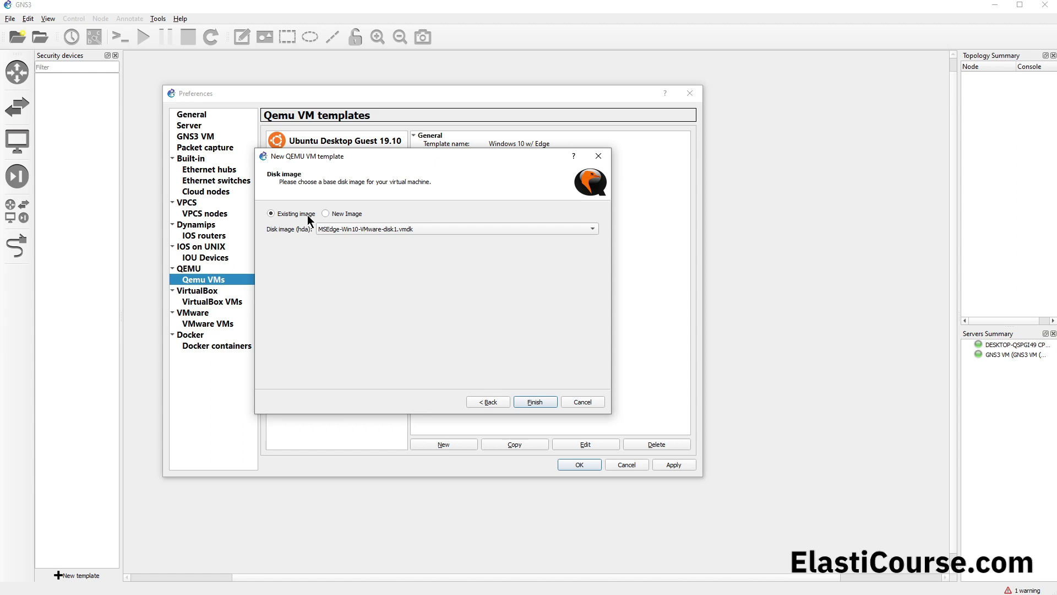
left_click(326, 213)
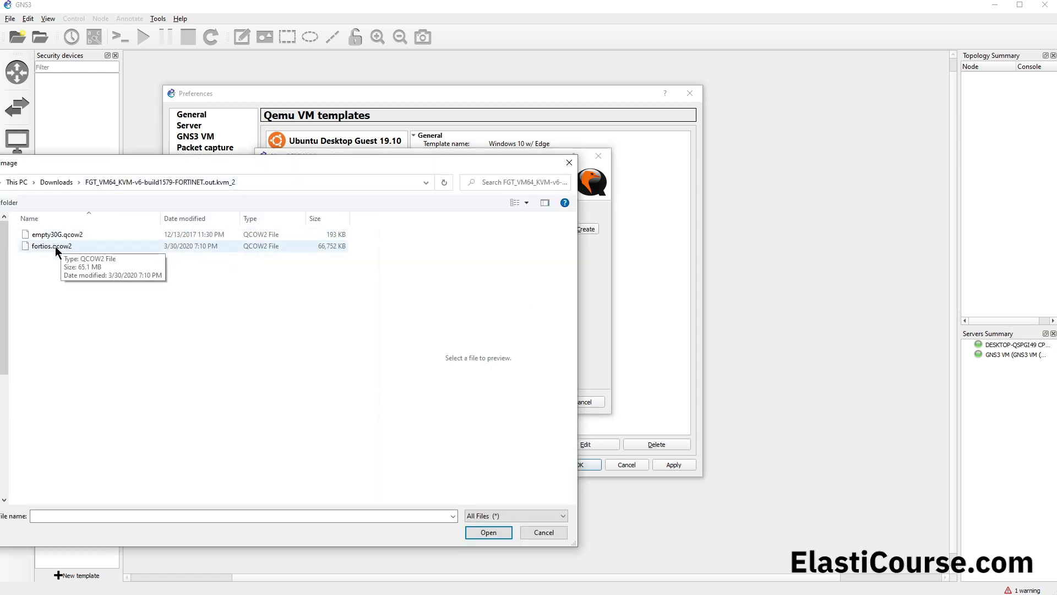
double_click(55, 246)
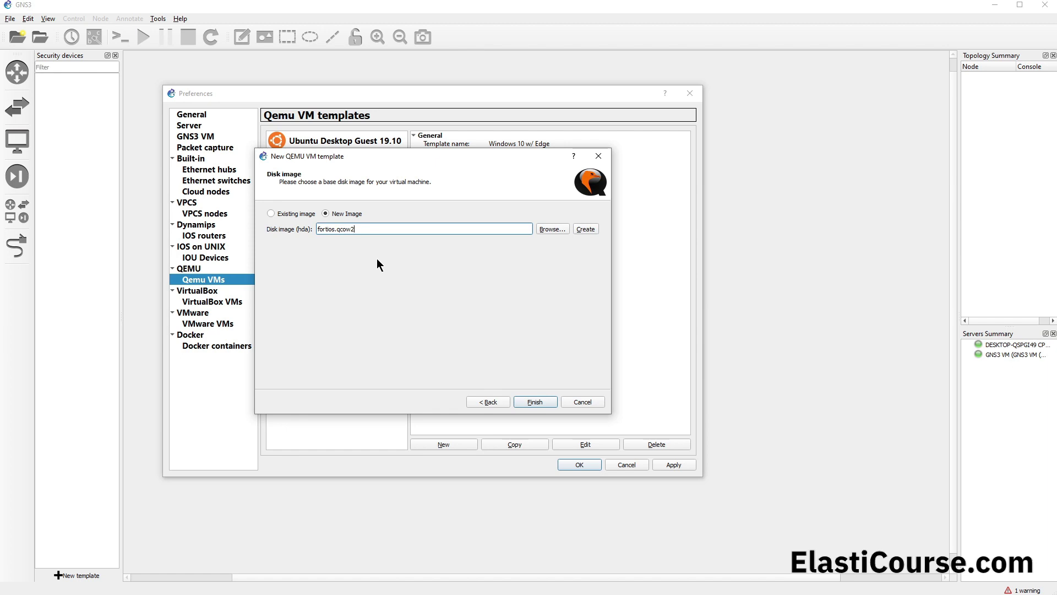
left_click(535, 401)
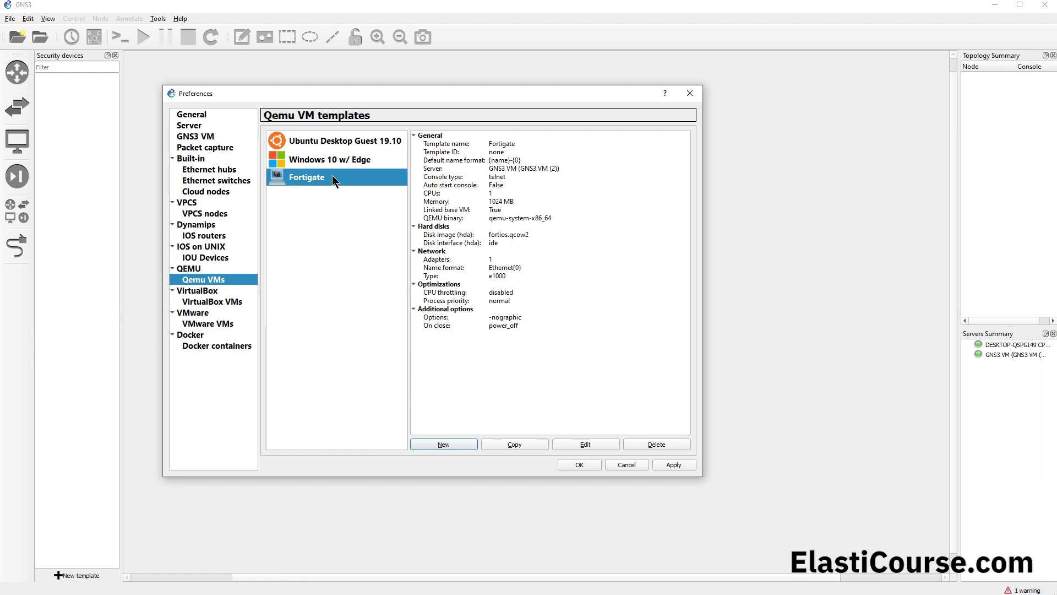
Put the Fortigate template in the Security devices category.
left_click(600, 444)
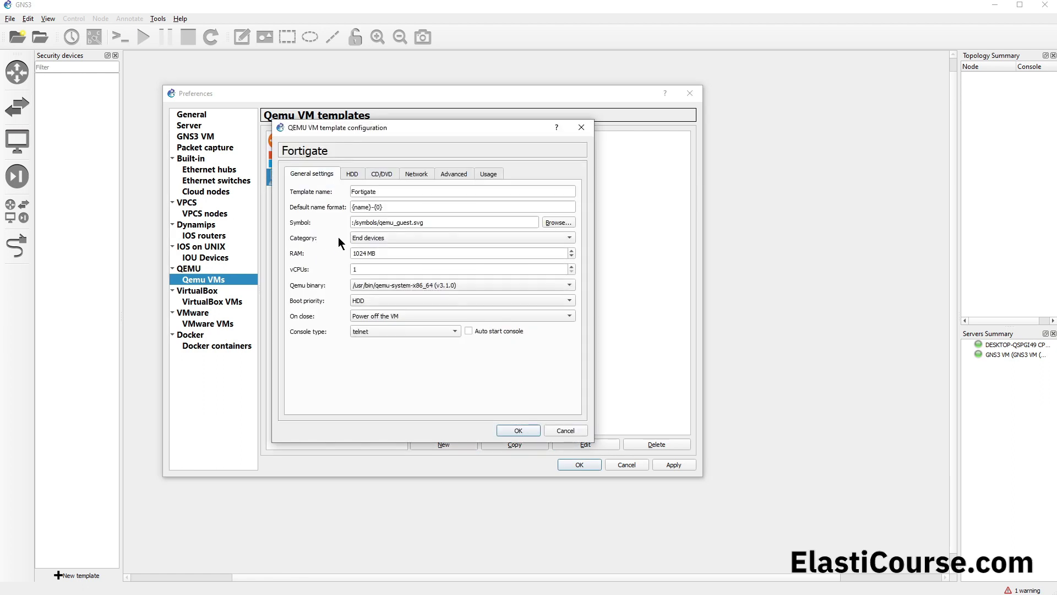
left_click(390, 236)
left_click(388, 246)
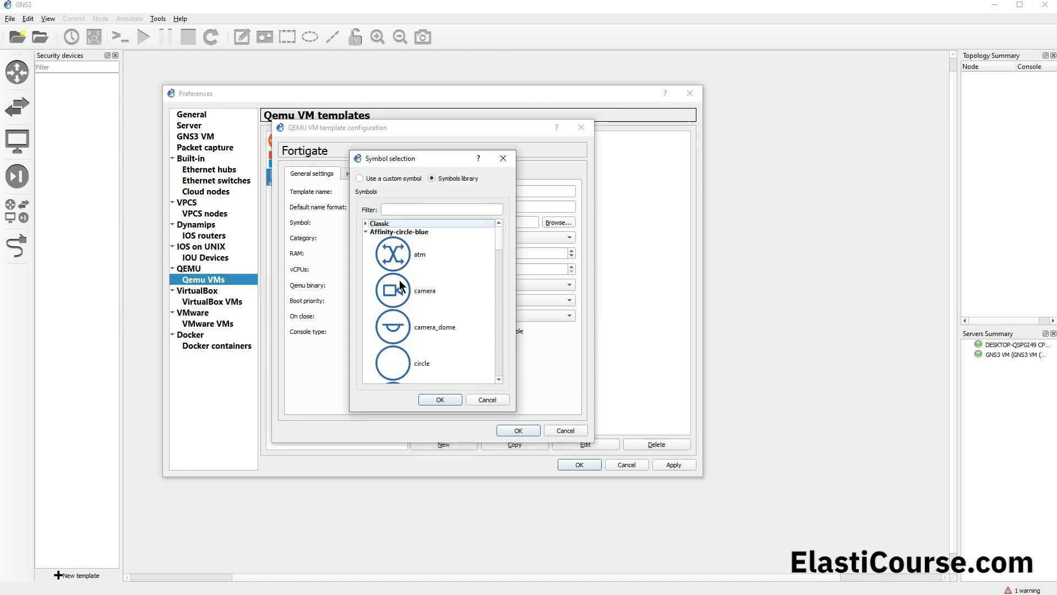
Set the template's symbol to the custom Fortinet-Logo.wine.svg.
scroll(409, 270, "down", 3)
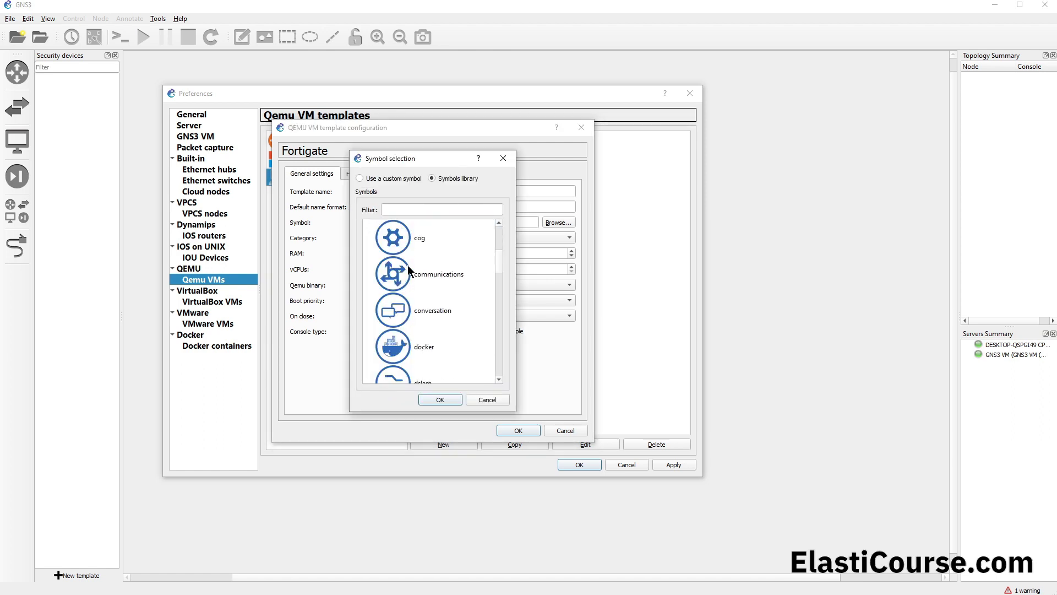
scroll(427, 256, "down", 5)
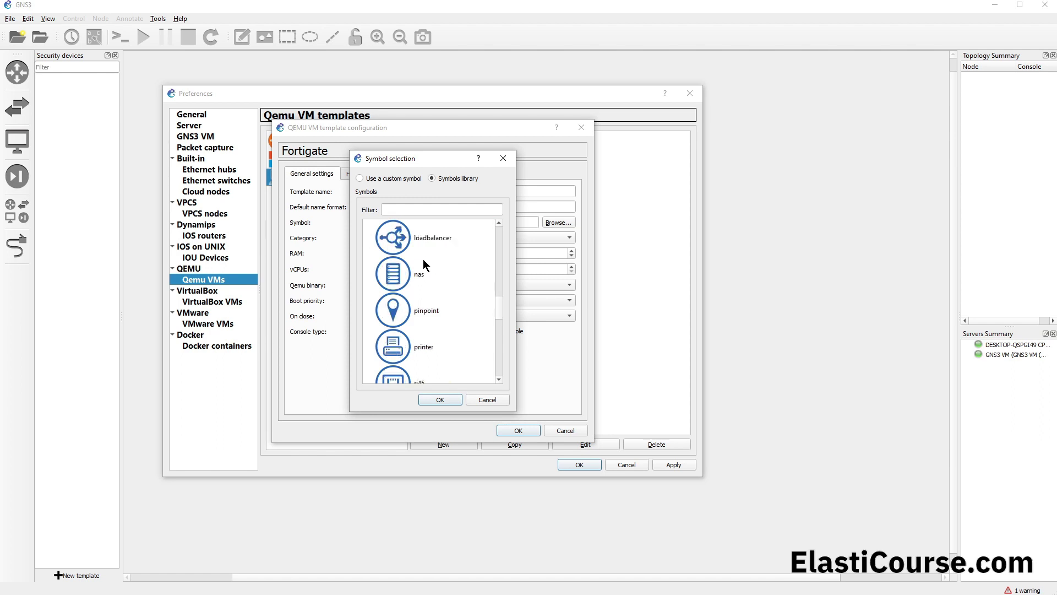
left_click(411, 209)
type("f")
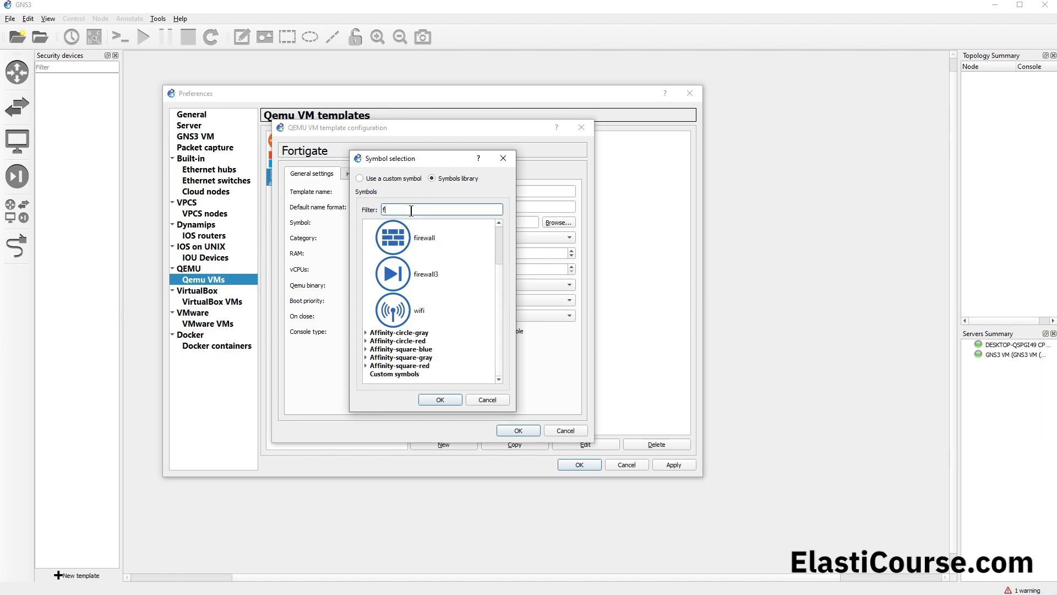
left_click(438, 240)
left_click(435, 272)
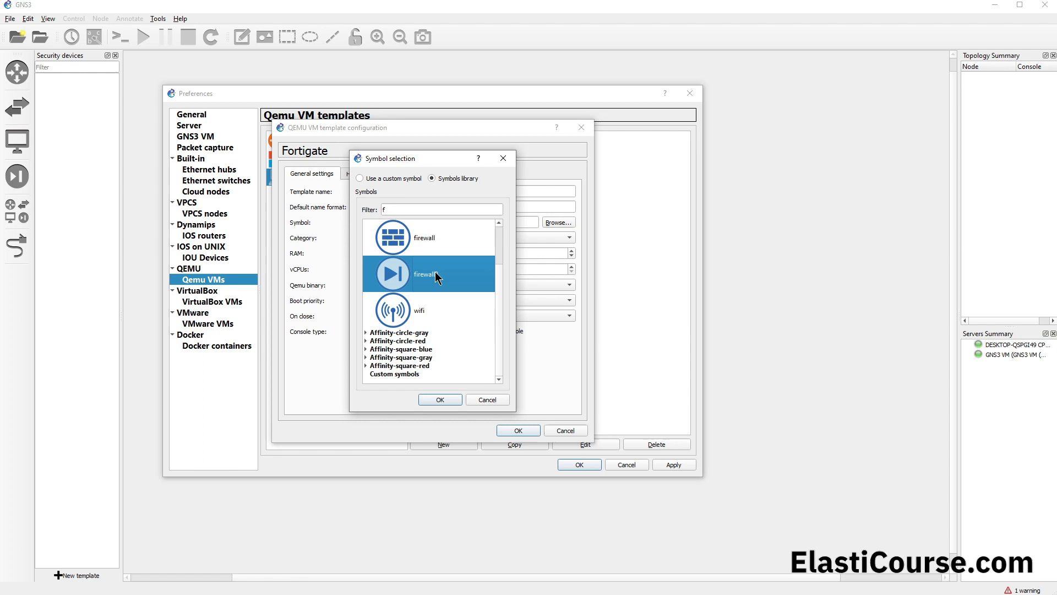
left_click(394, 179)
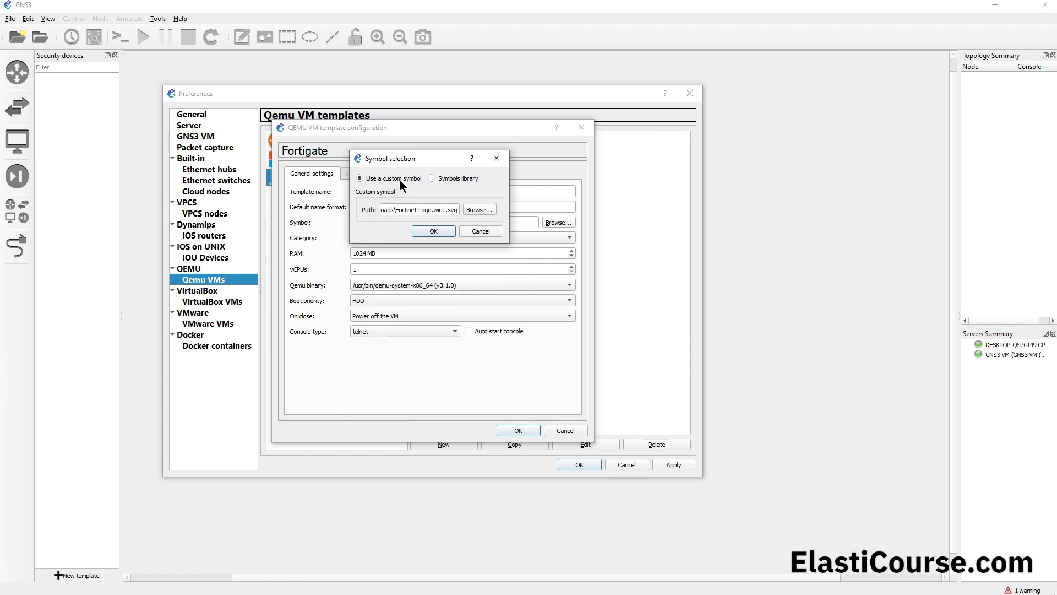
left_click(437, 230)
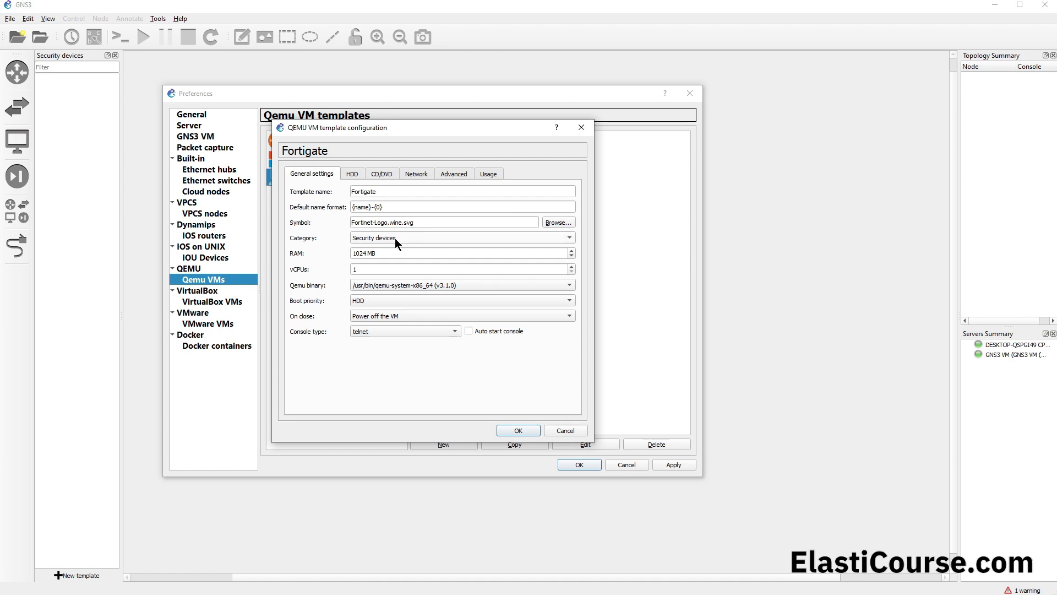
Set empty30G.qcow2 as the Fortigate template's HDB disk image.
left_click(352, 174)
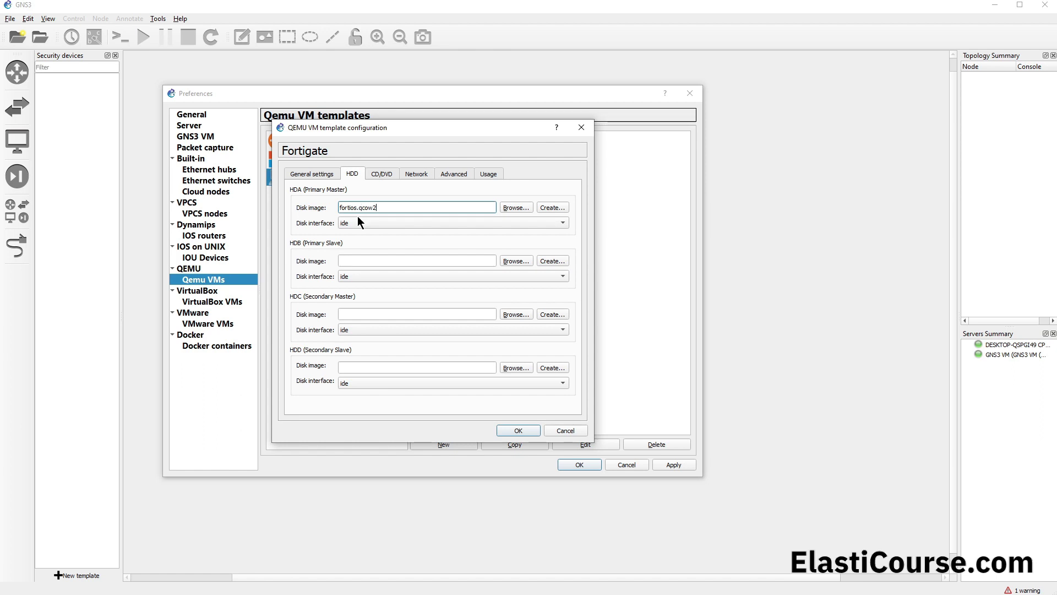
left_click(371, 264)
type("empty30G.qcow2")
left_click(416, 173)
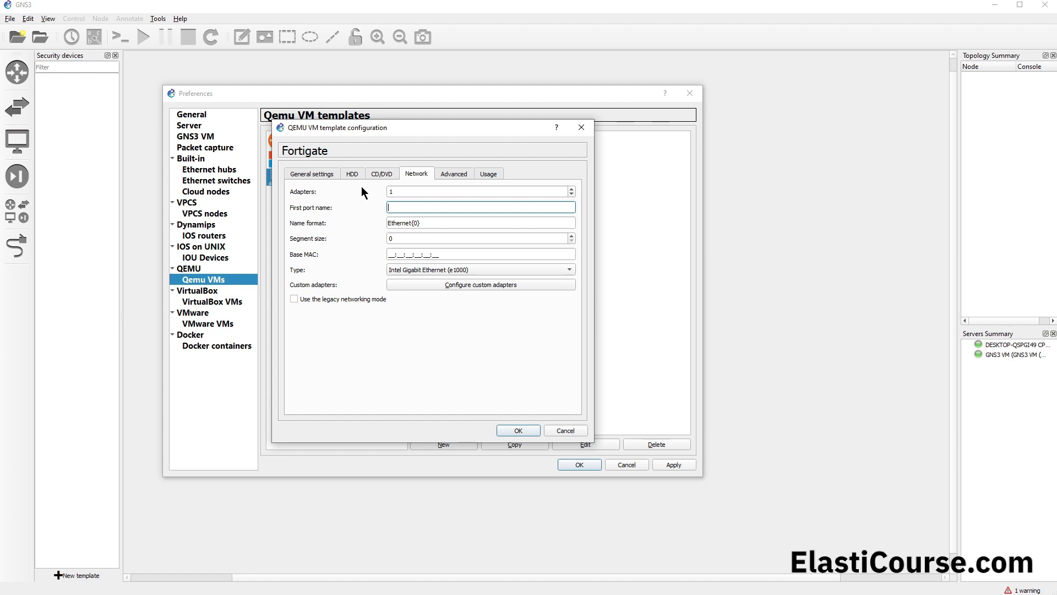
Give the Fortigate template 4 adapters named port{port1} and save it.
left_click(571, 189)
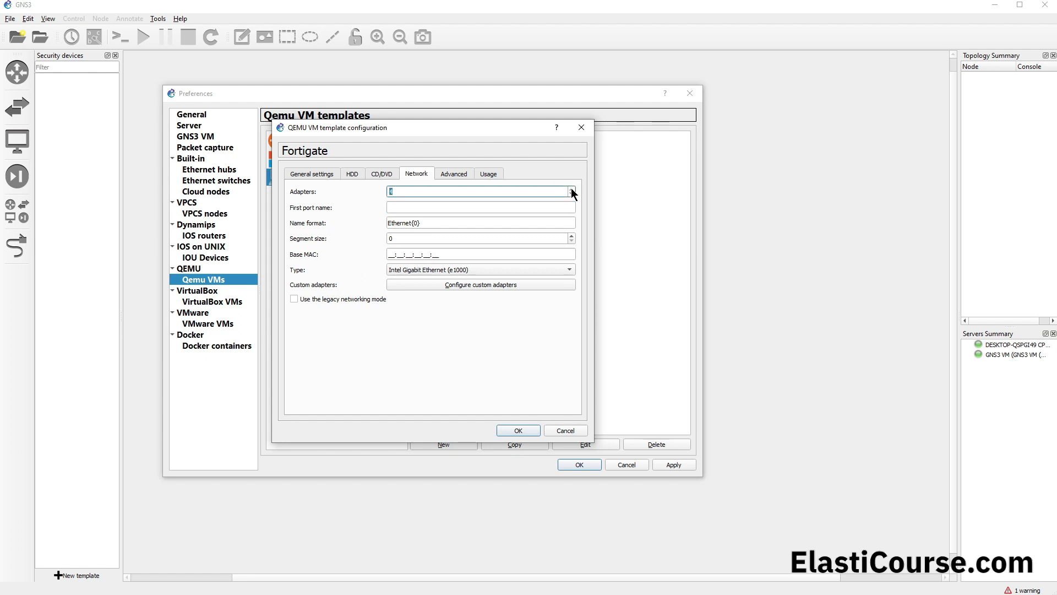
left_click(411, 194)
triple_click(411, 224)
type("port{port1}")
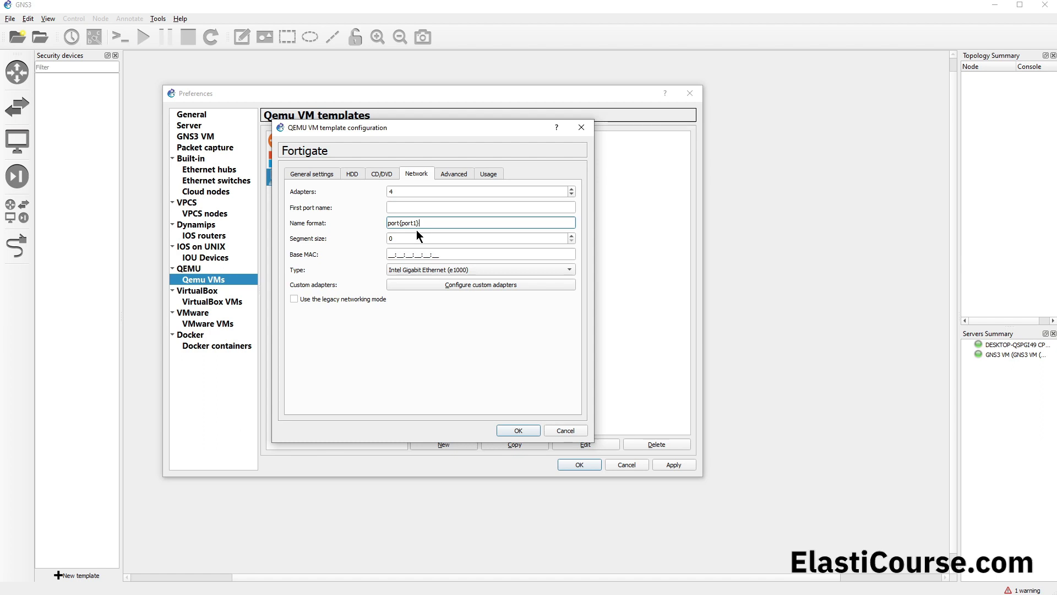
left_click(520, 429)
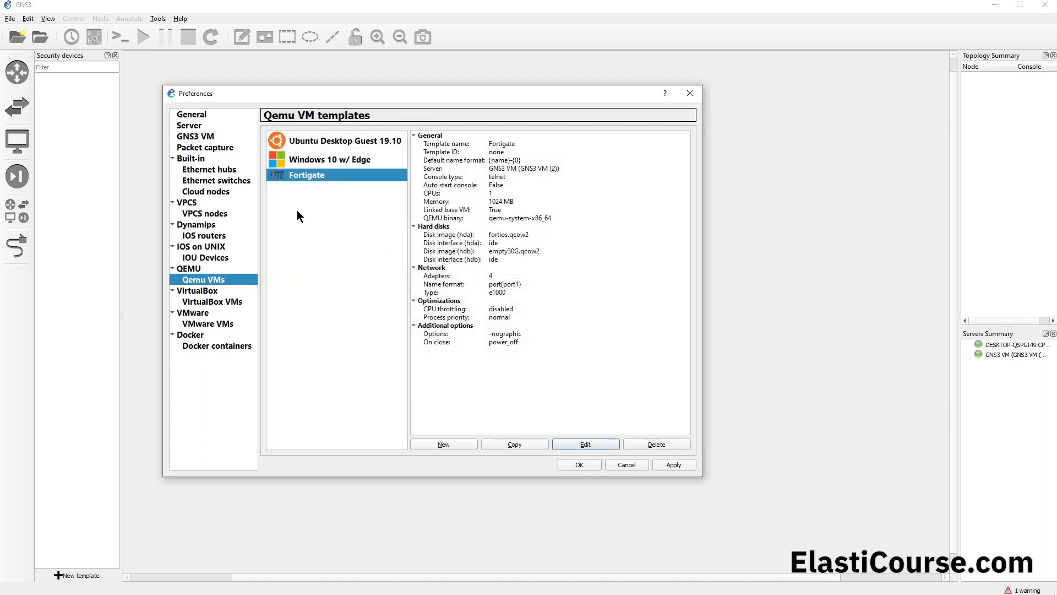
Place a Fortigate-1 node in the canvas centre and start it.
left_click(594, 466)
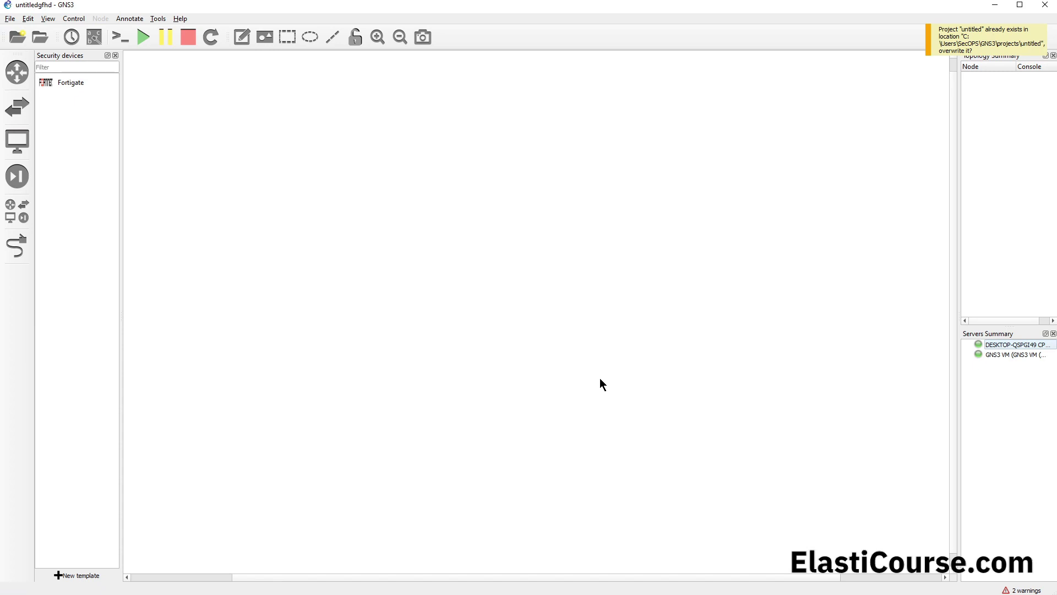
left_click_drag(58, 80, 448, 291)
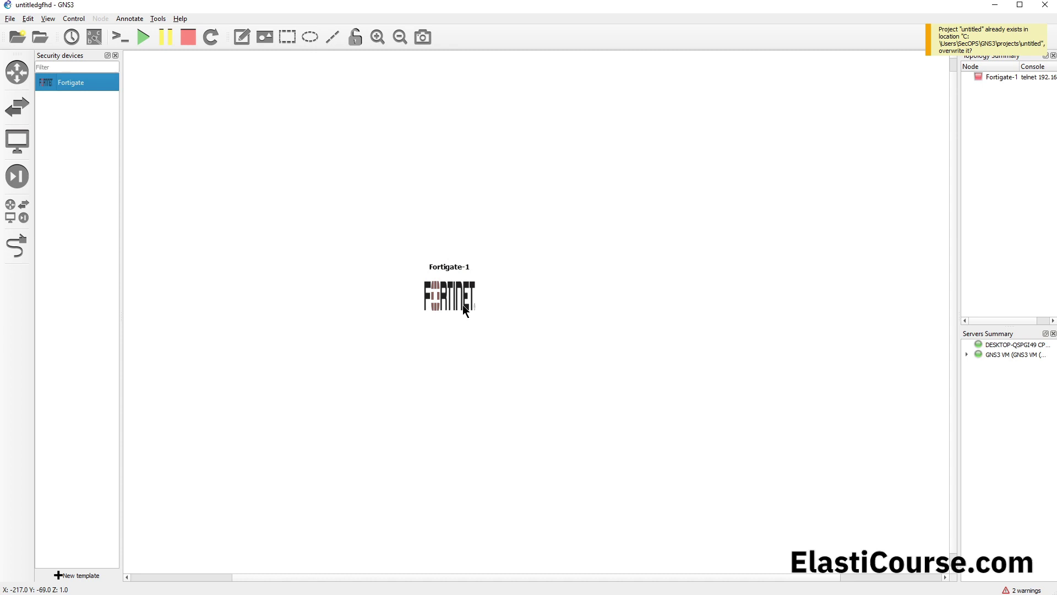
right_click(439, 290)
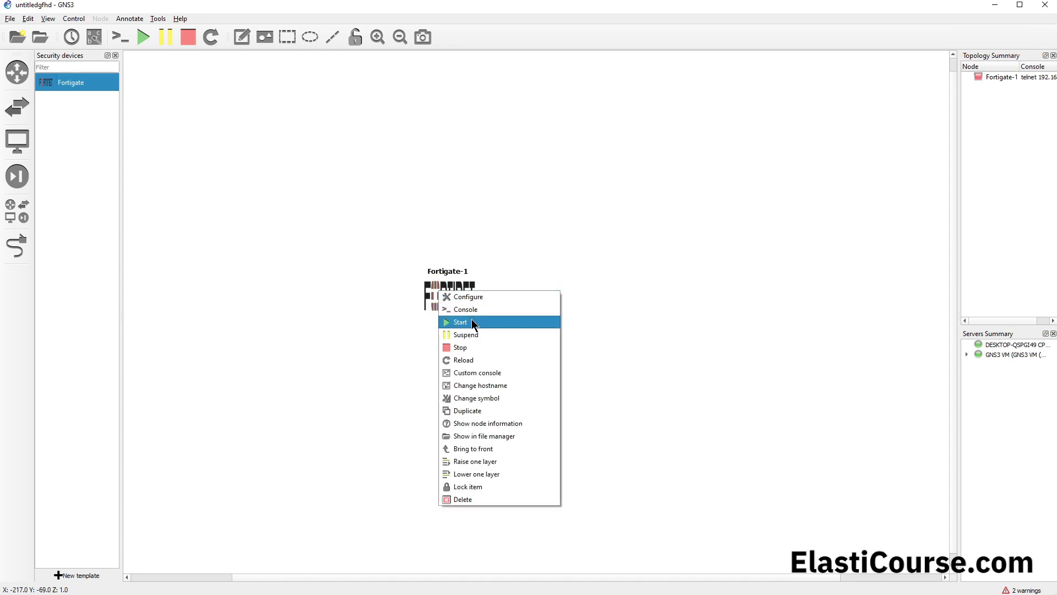
left_click(472, 323)
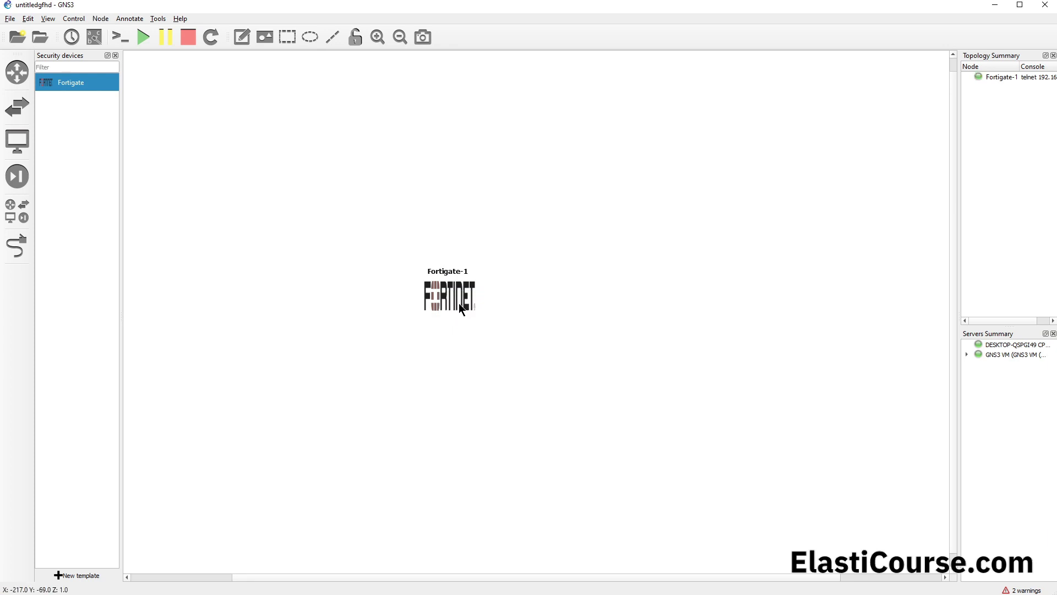
Open the Fortigate-1 PuTTY console, log in as admin with a blank password, and confirm the new password.
double_click(459, 306)
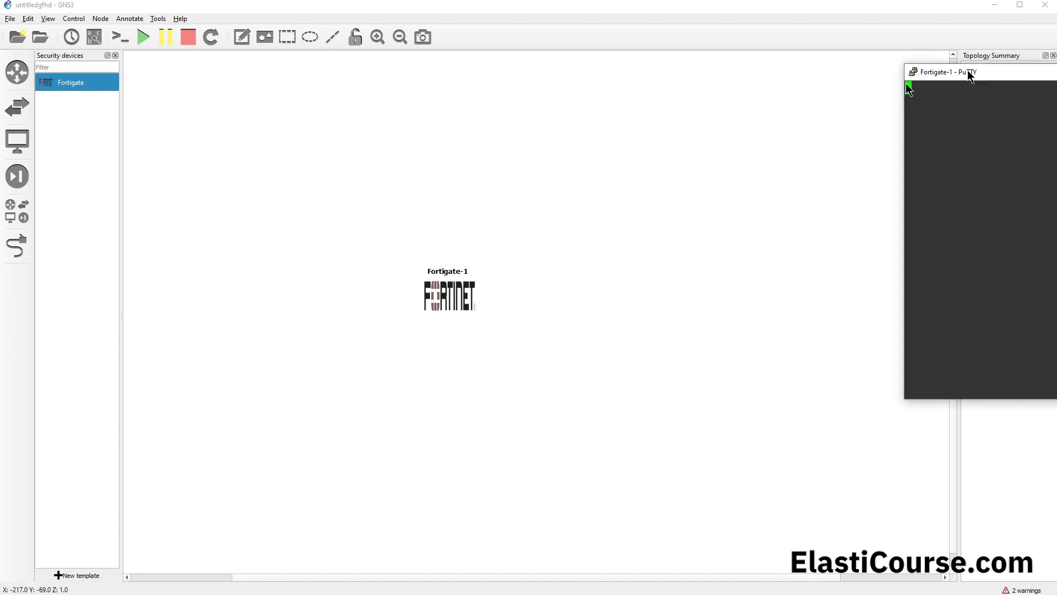
left_click_drag(965, 73, 255, 154)
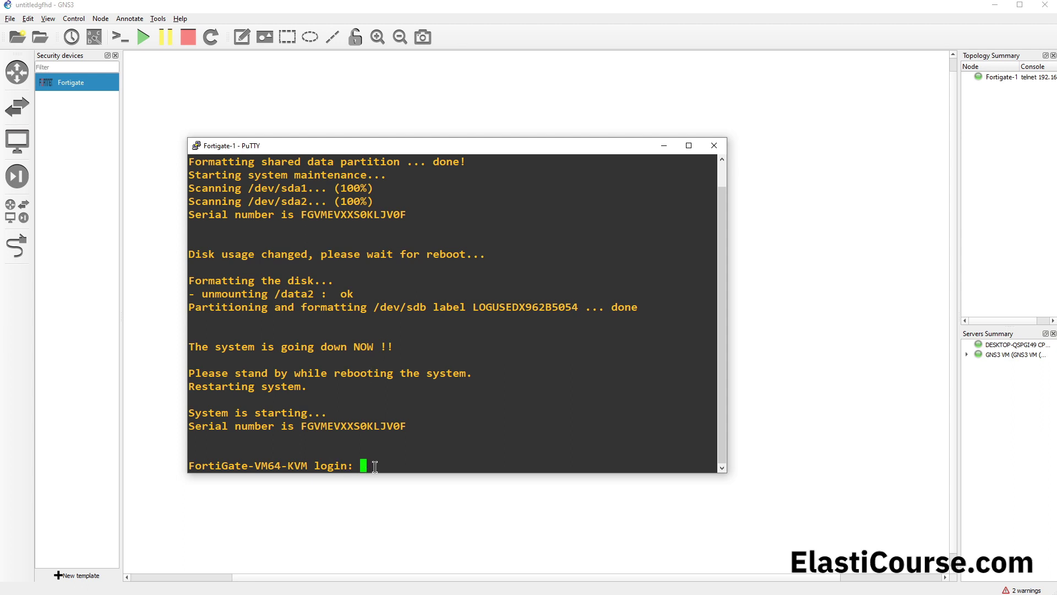
type("admin")
key("Return")
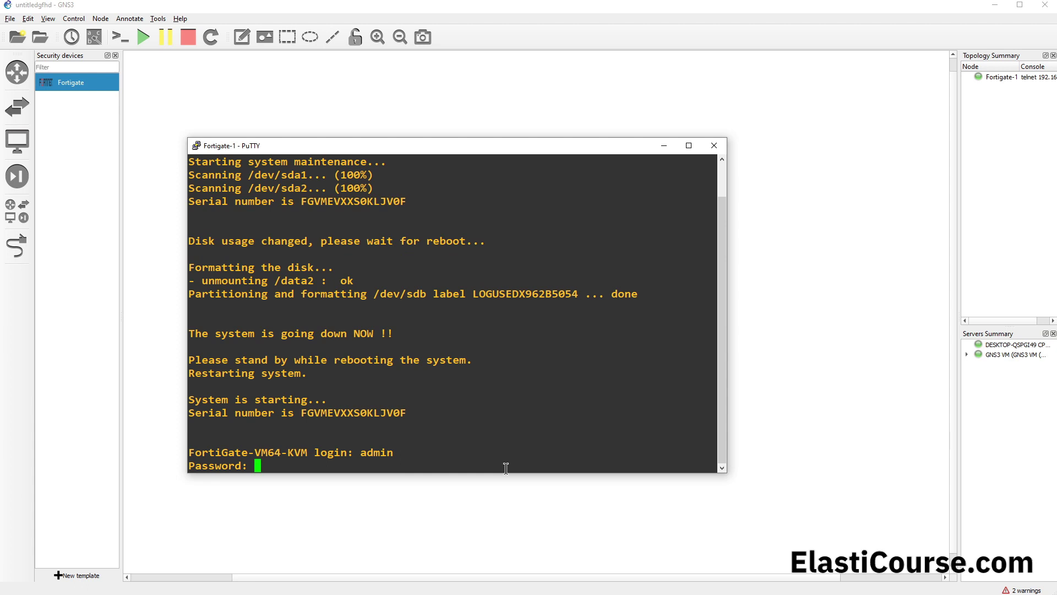
key("Return")
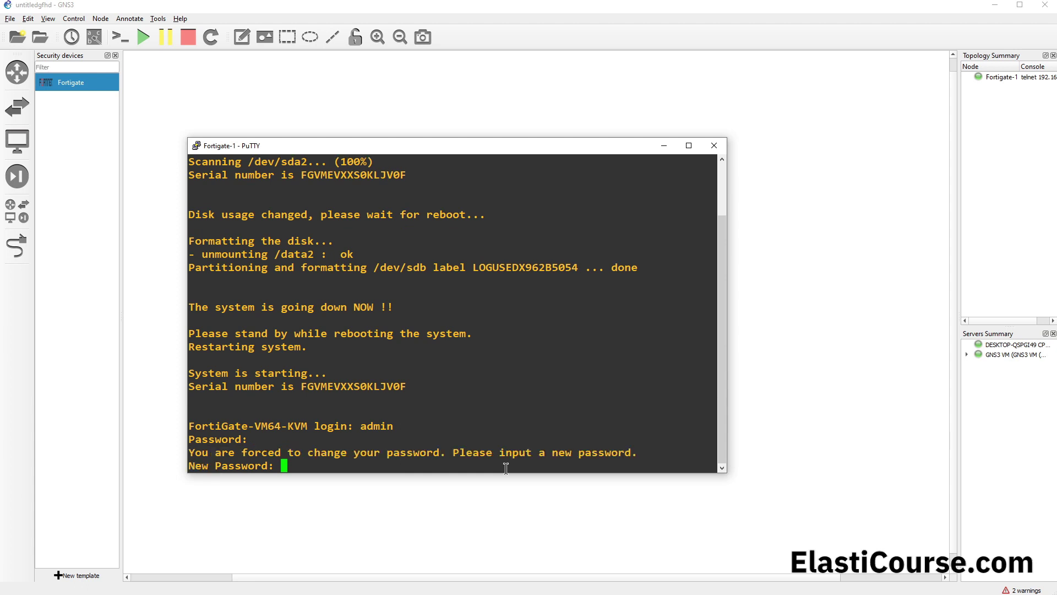
key("Return")
key("Return")
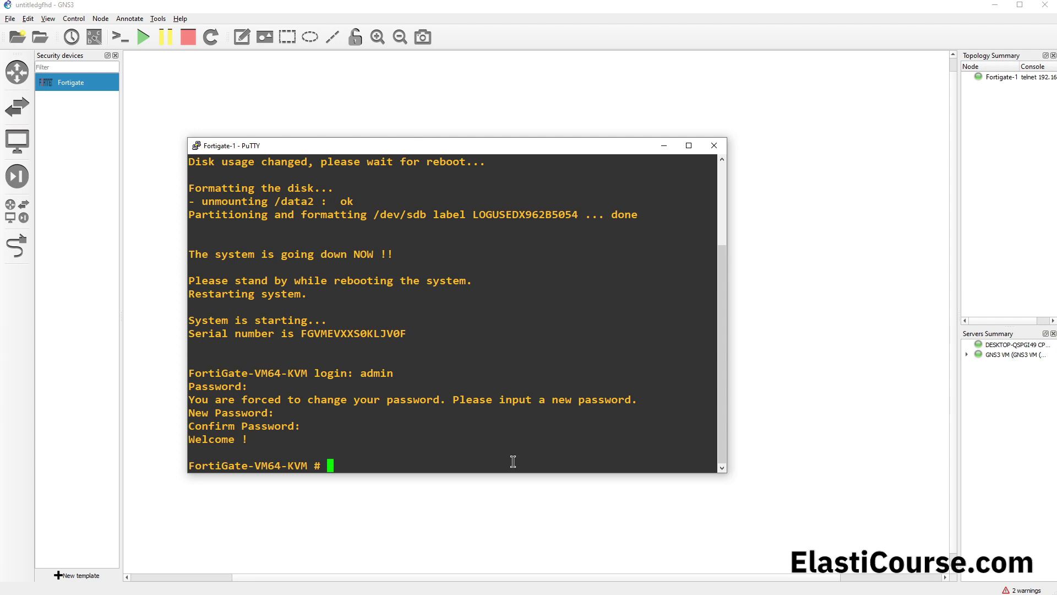
Add a Cloud node hosted on the GNS3 VM and place Cloud1 above Fortigate-1.
left_click(252, 15)
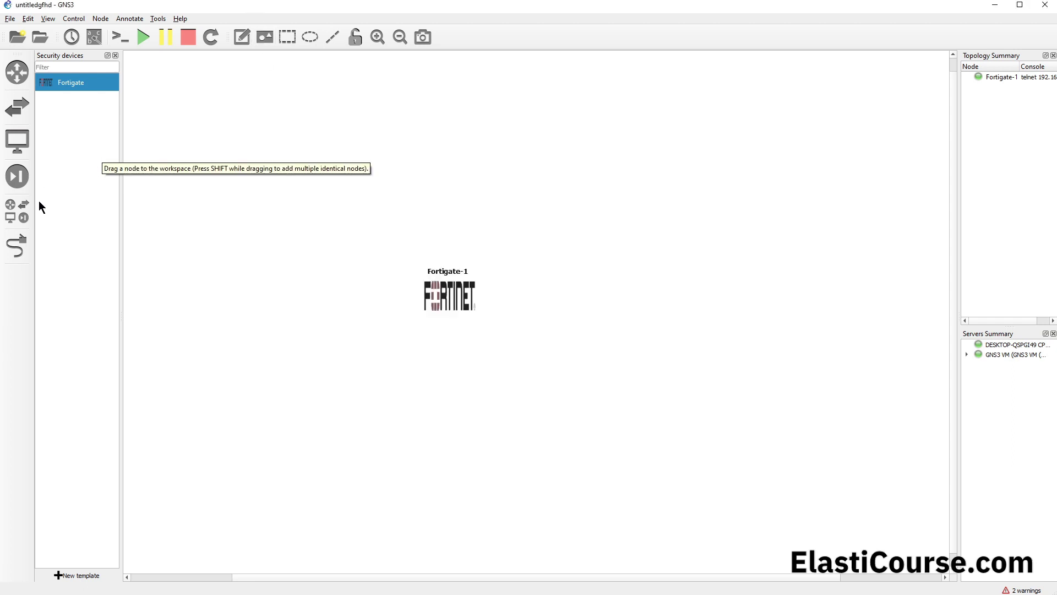
left_click(24, 220)
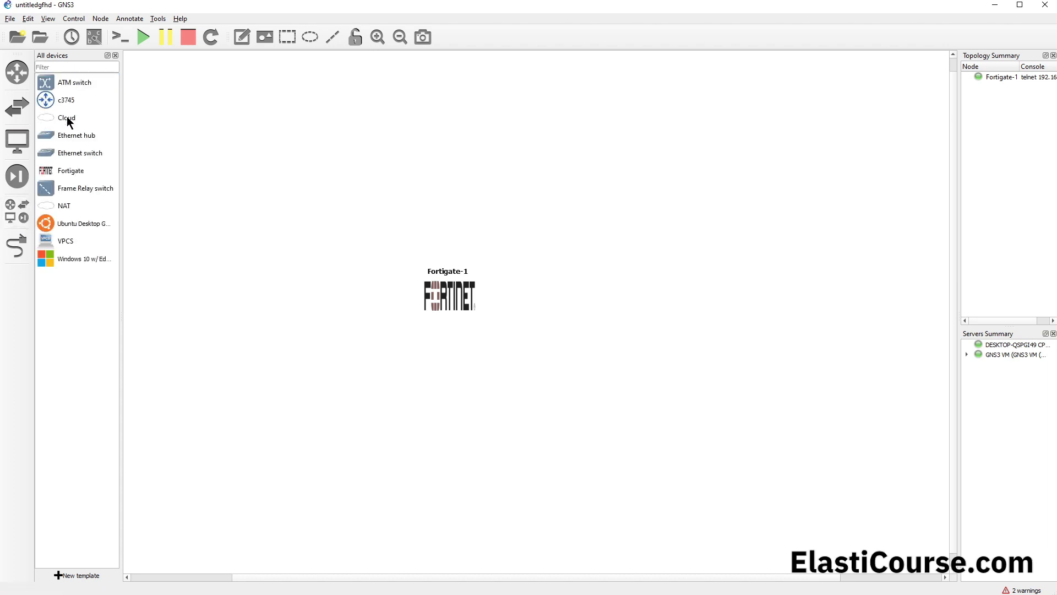
left_click_drag(68, 117, 449, 134)
left_click(546, 303)
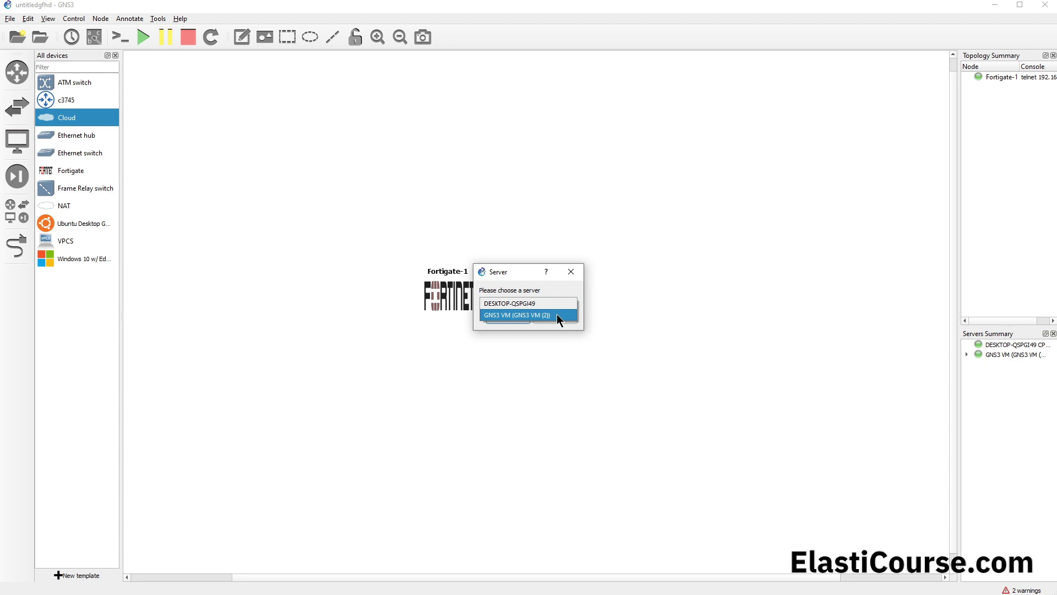
left_click(543, 315)
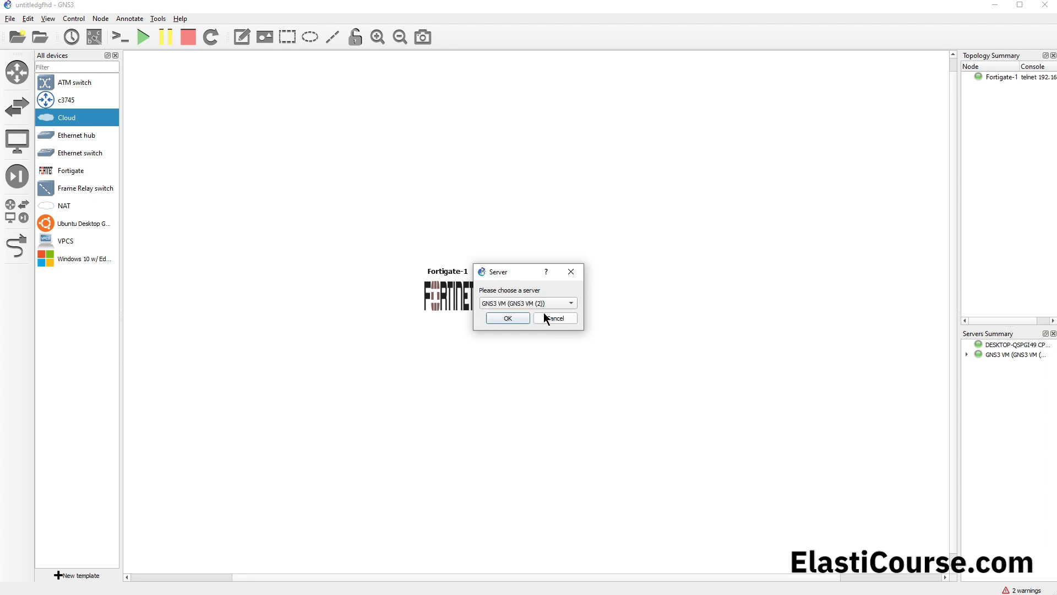
left_click(507, 318)
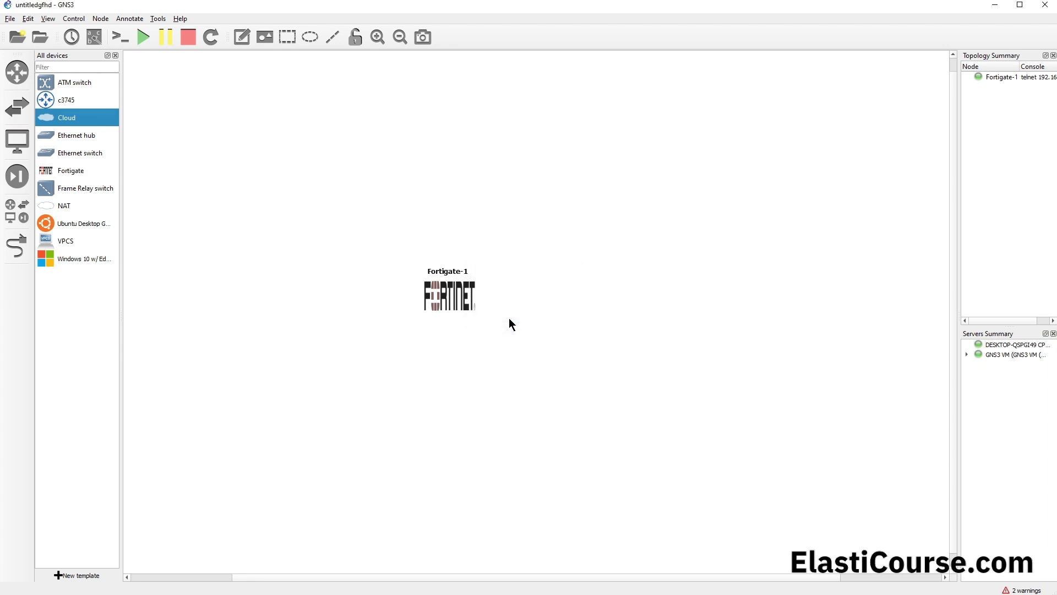
left_click_drag(492, 144, 444, 174)
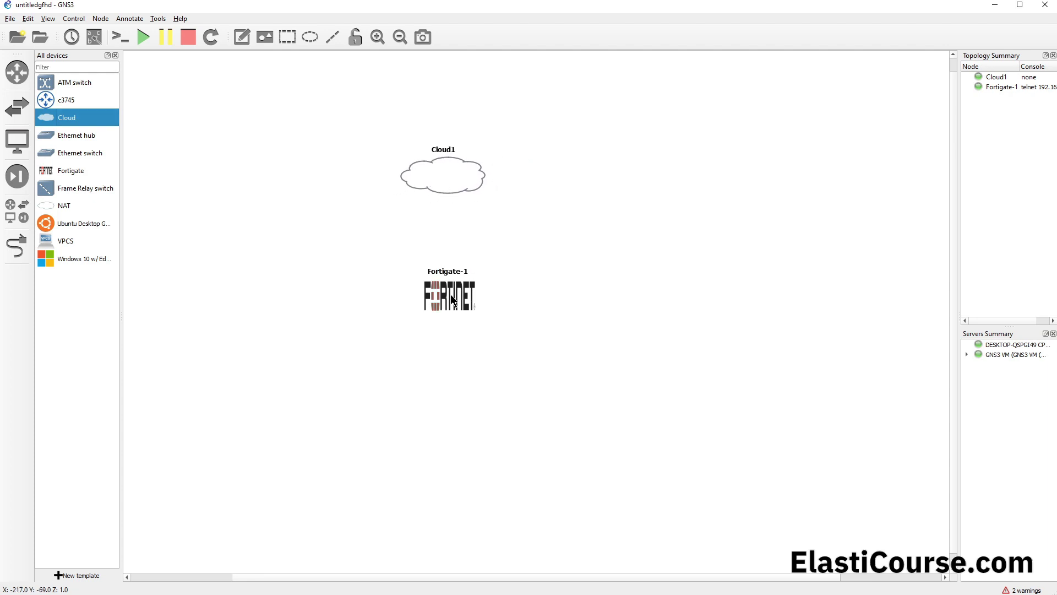
Start a link from Fortigate-1's port1 and extend it to Cloud1.
mouse_move(451, 299)
left_click(17, 245)
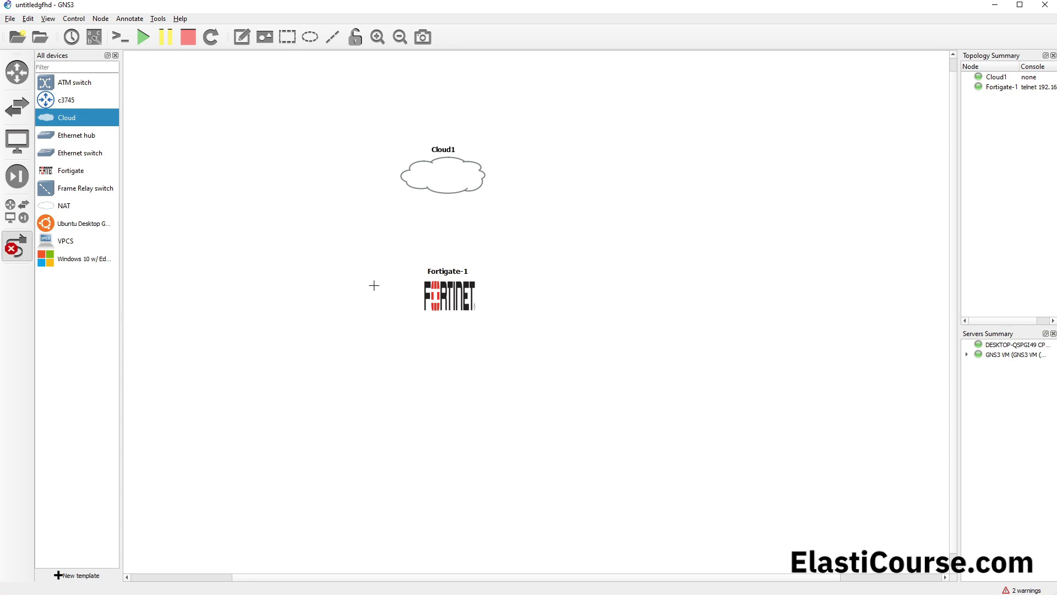
left_click(440, 287)
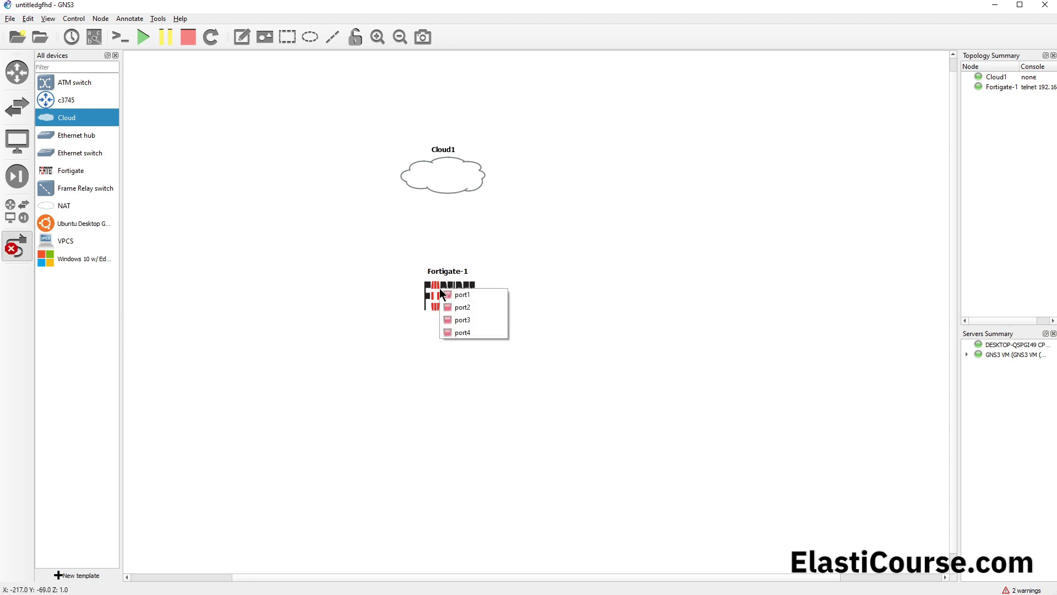
left_click(472, 294)
left_click(451, 182)
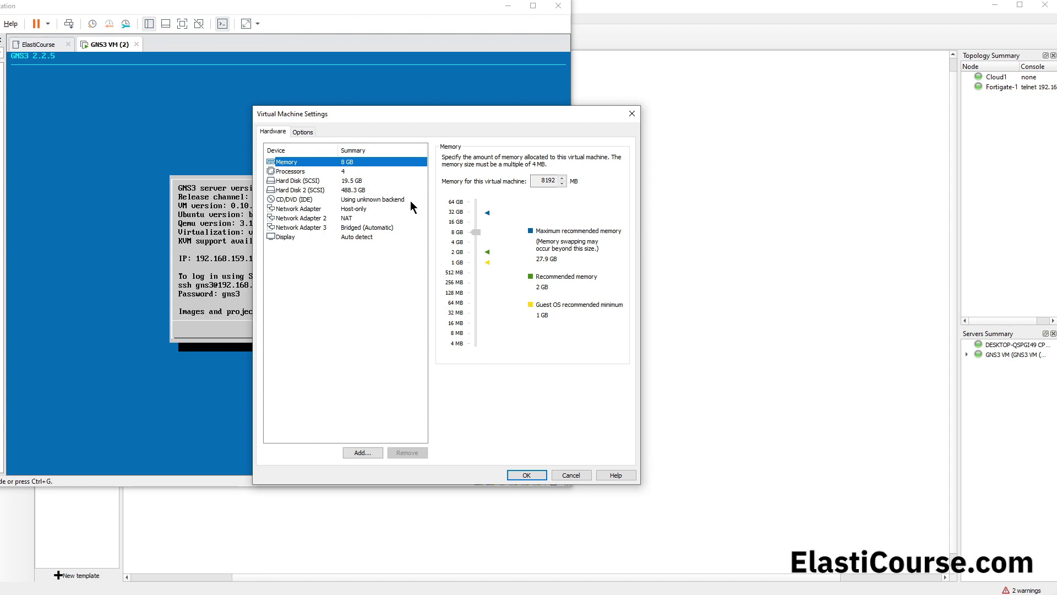
Check the GNS3 VM's VMware settings to confirm Network Adapter 3 is Bridged (Automatic).
left_click_drag(621, 105, 636, 91)
Finish the link by connecting it to Cloud1's eth2, then exit link mode.
left_click(683, 32)
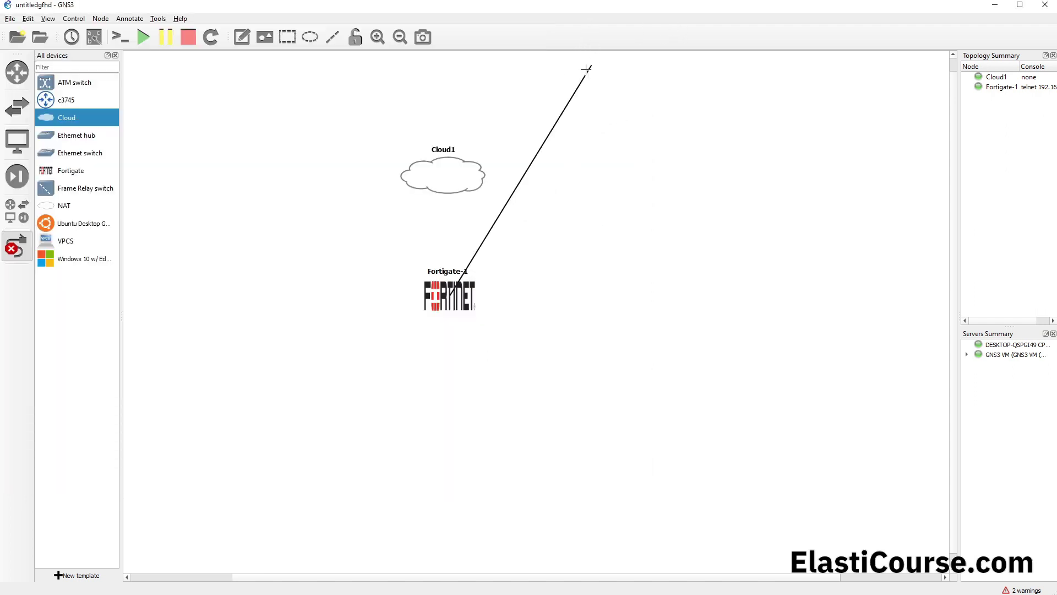
left_click(442, 172)
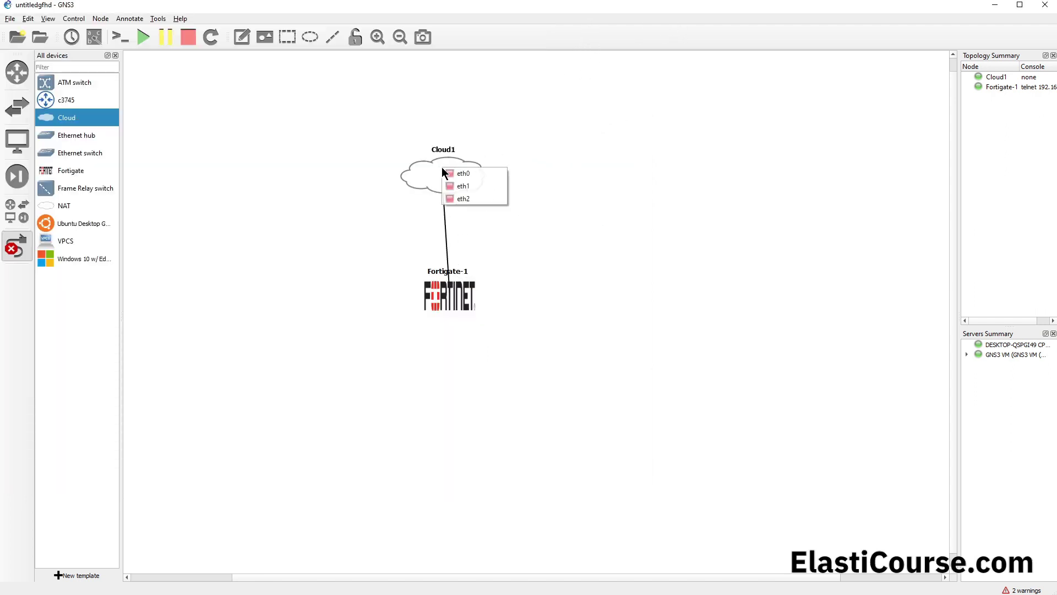
left_click(470, 200)
key("Escape")
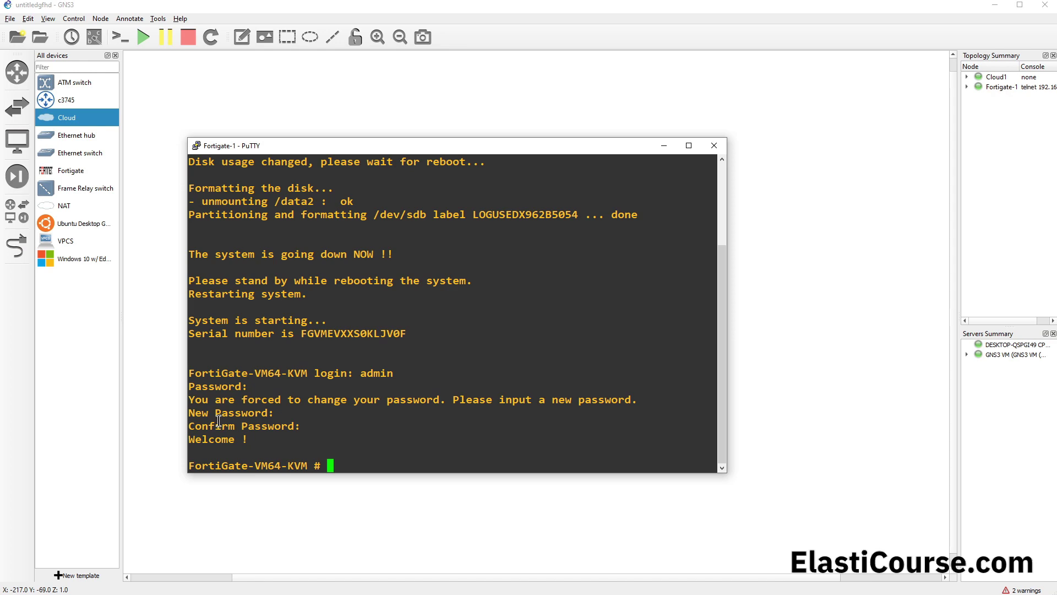
Run 'get system interface' in the console and select port1's DHCP address 192.168.1.121.
type("get system interface")
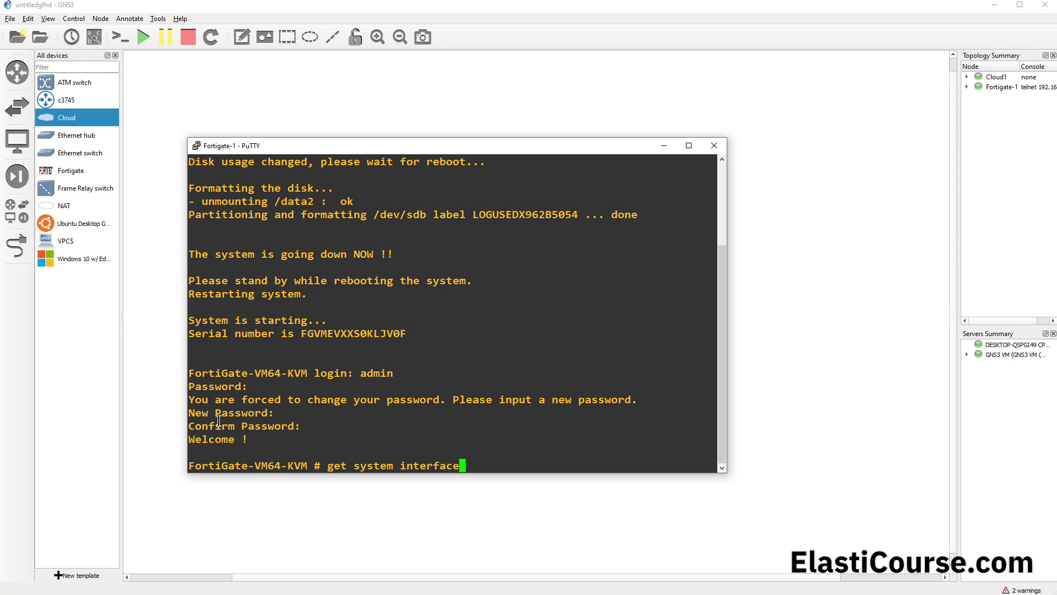
key("Return")
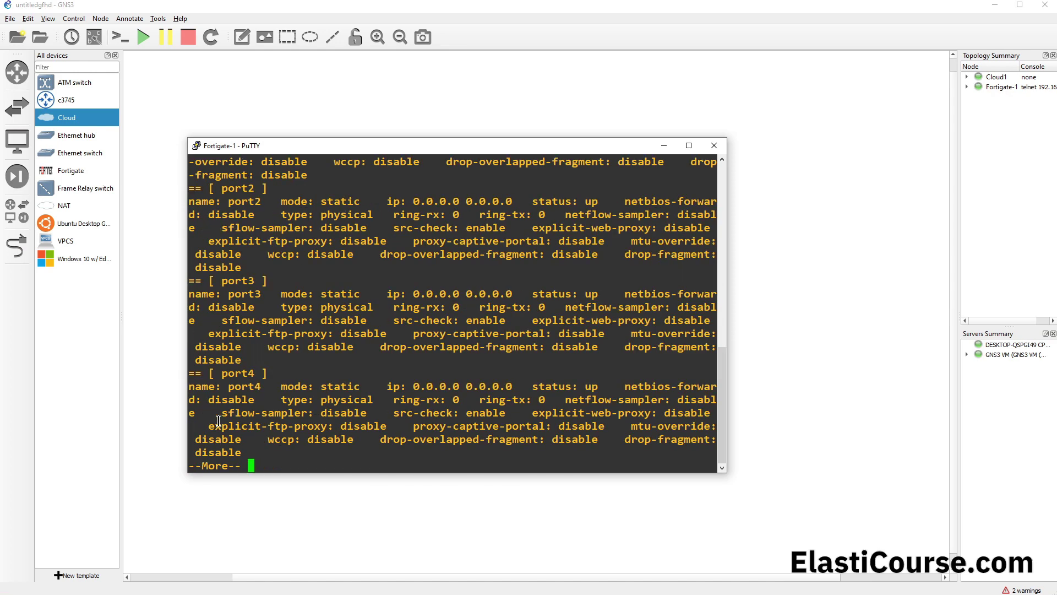
scroll(373, 408, "up", 4)
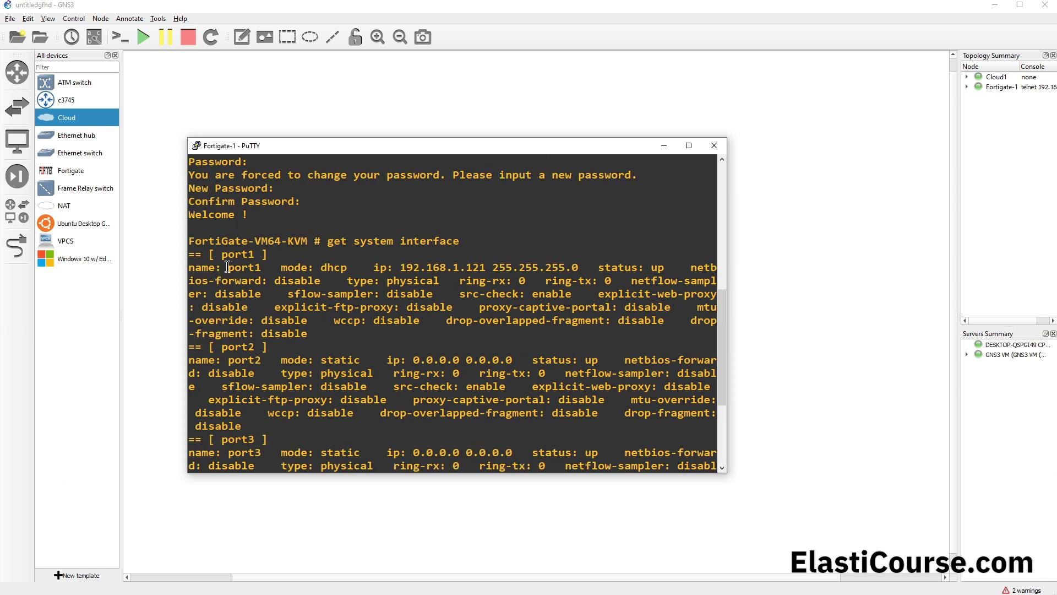
left_click_drag(400, 267, 485, 262)
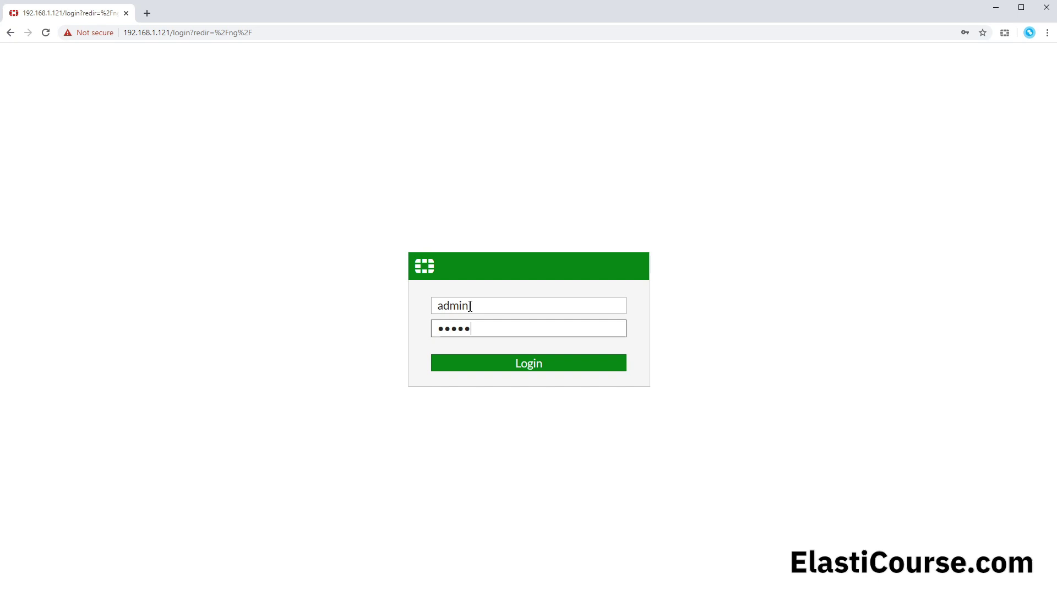
Submit the admin login at 192.168.1.121 to reach the FortiGate-VM64-KVM Status dashboard.
key("Return")
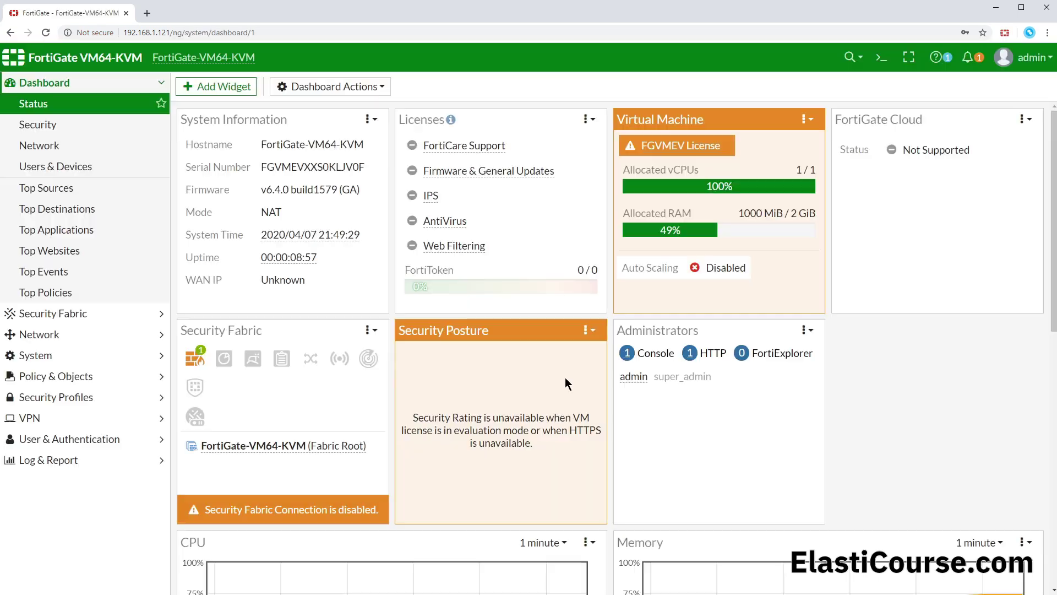